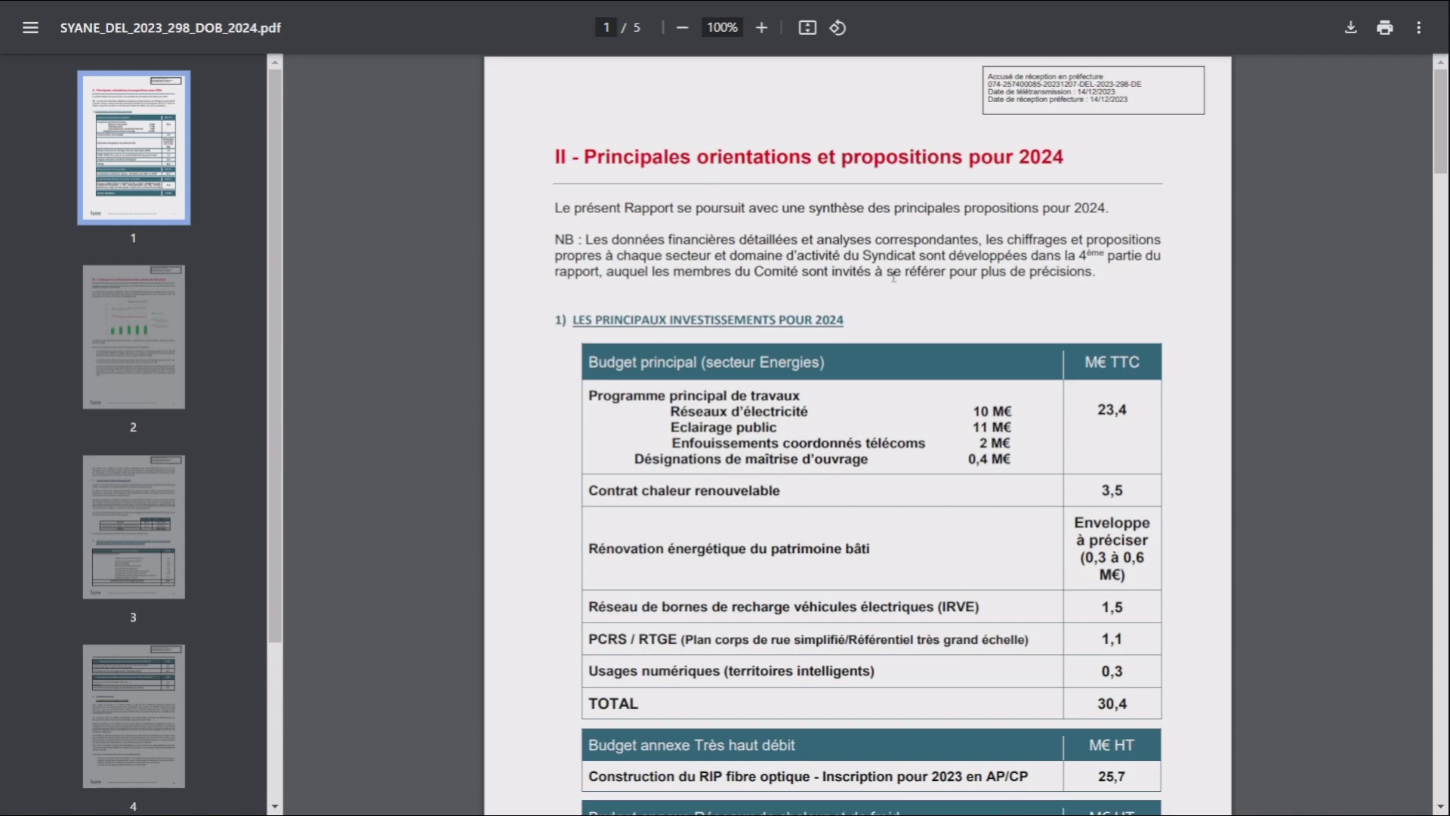
Step: Review the SYANE 2024 budget PDF from the 2024 investments through to the 2021/2023 works programme tables
scroll(839, 280, "down", 1)
scroll(840, 280, "down", 15)
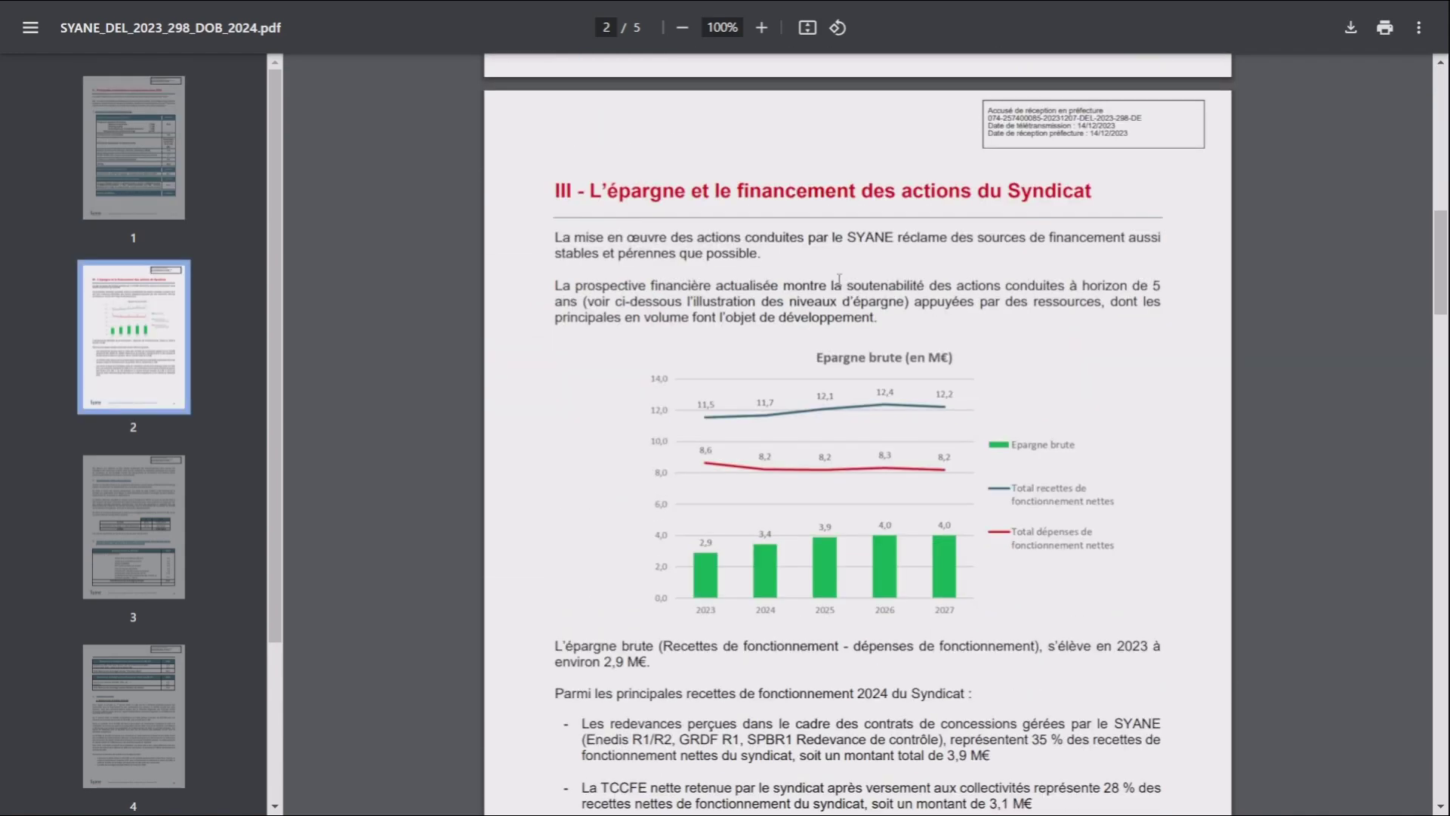
scroll(839, 280, "down", 20)
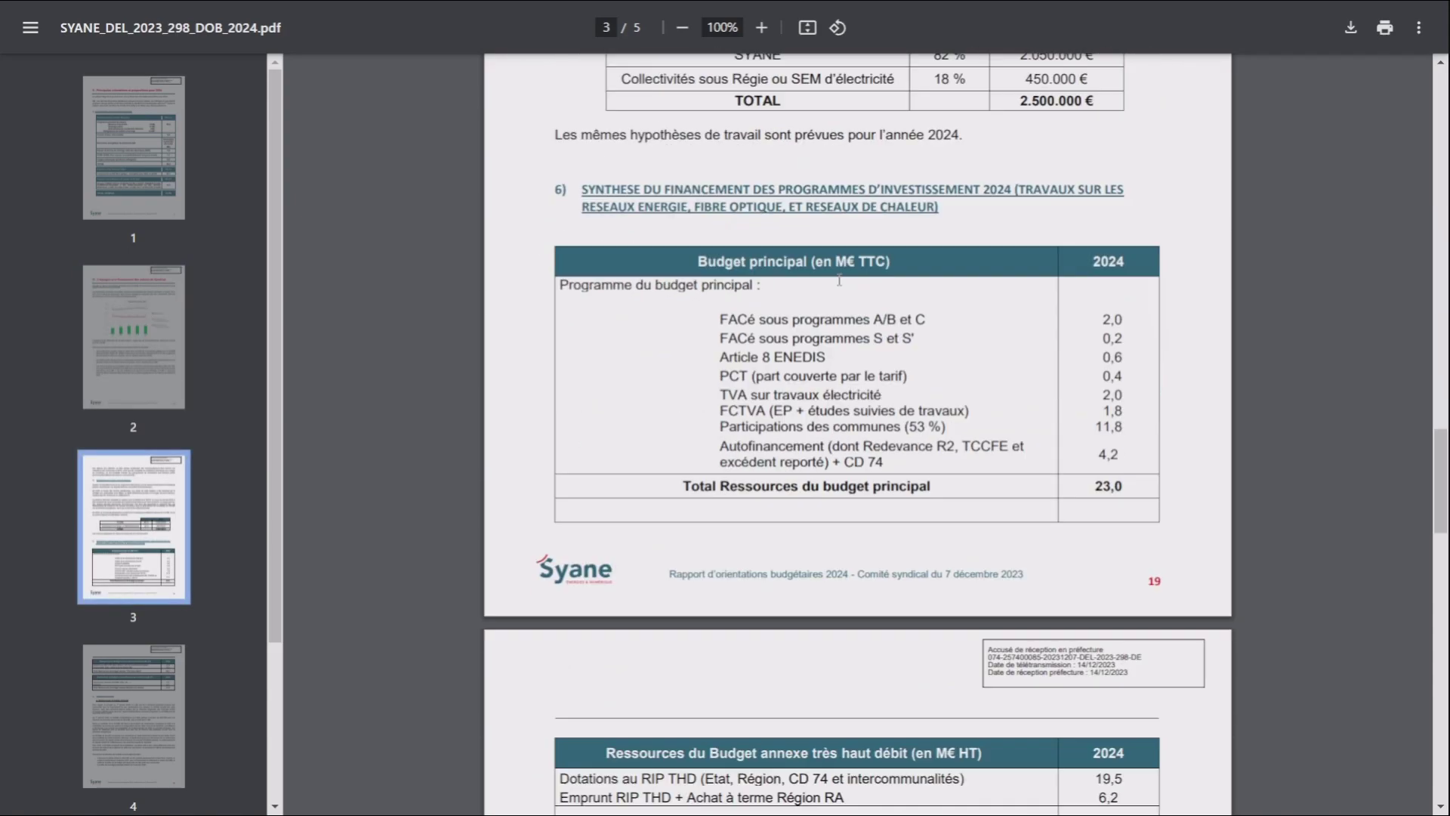
scroll(840, 281, "down", 13)
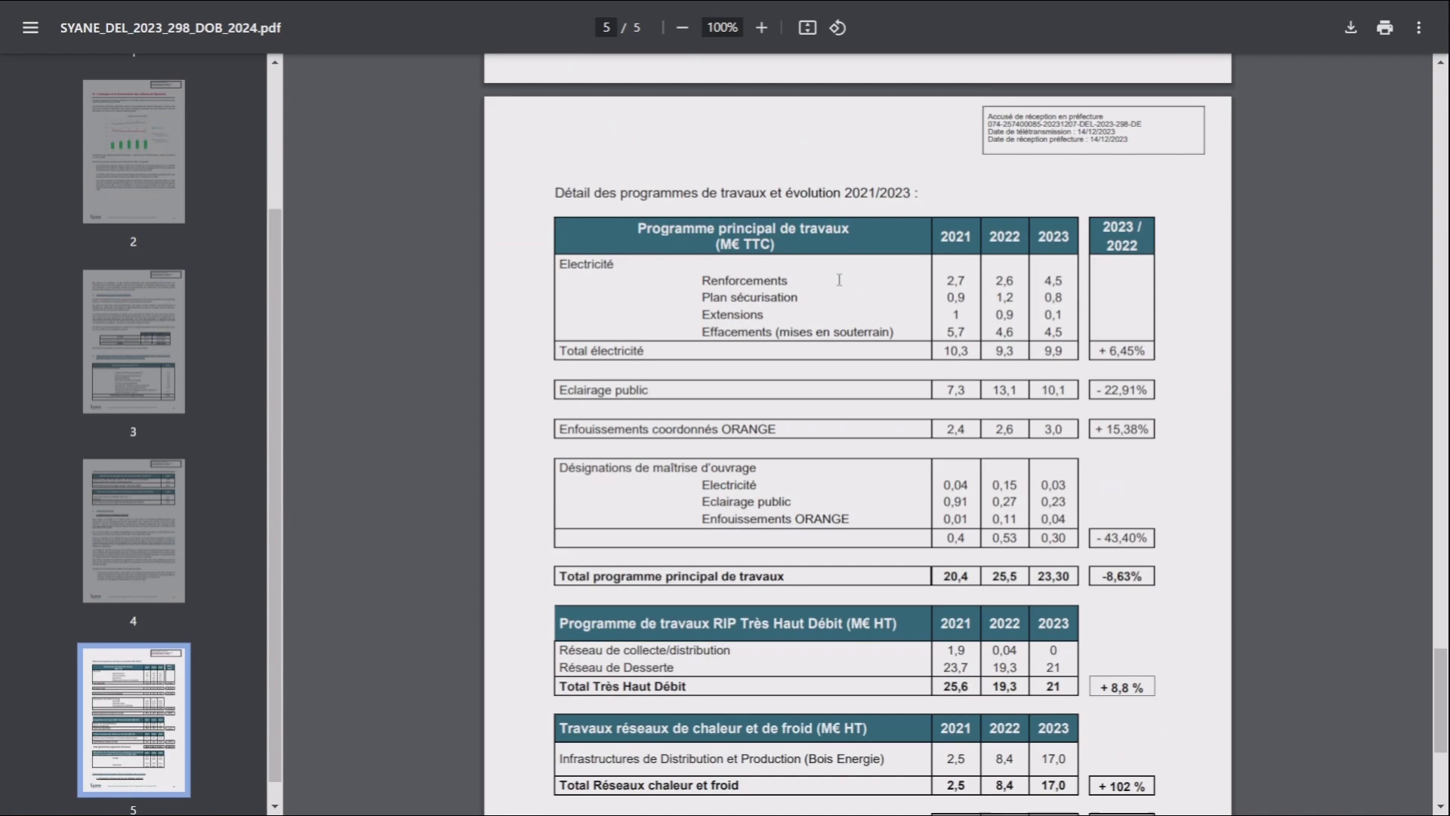
scroll(839, 280, "down", 5)
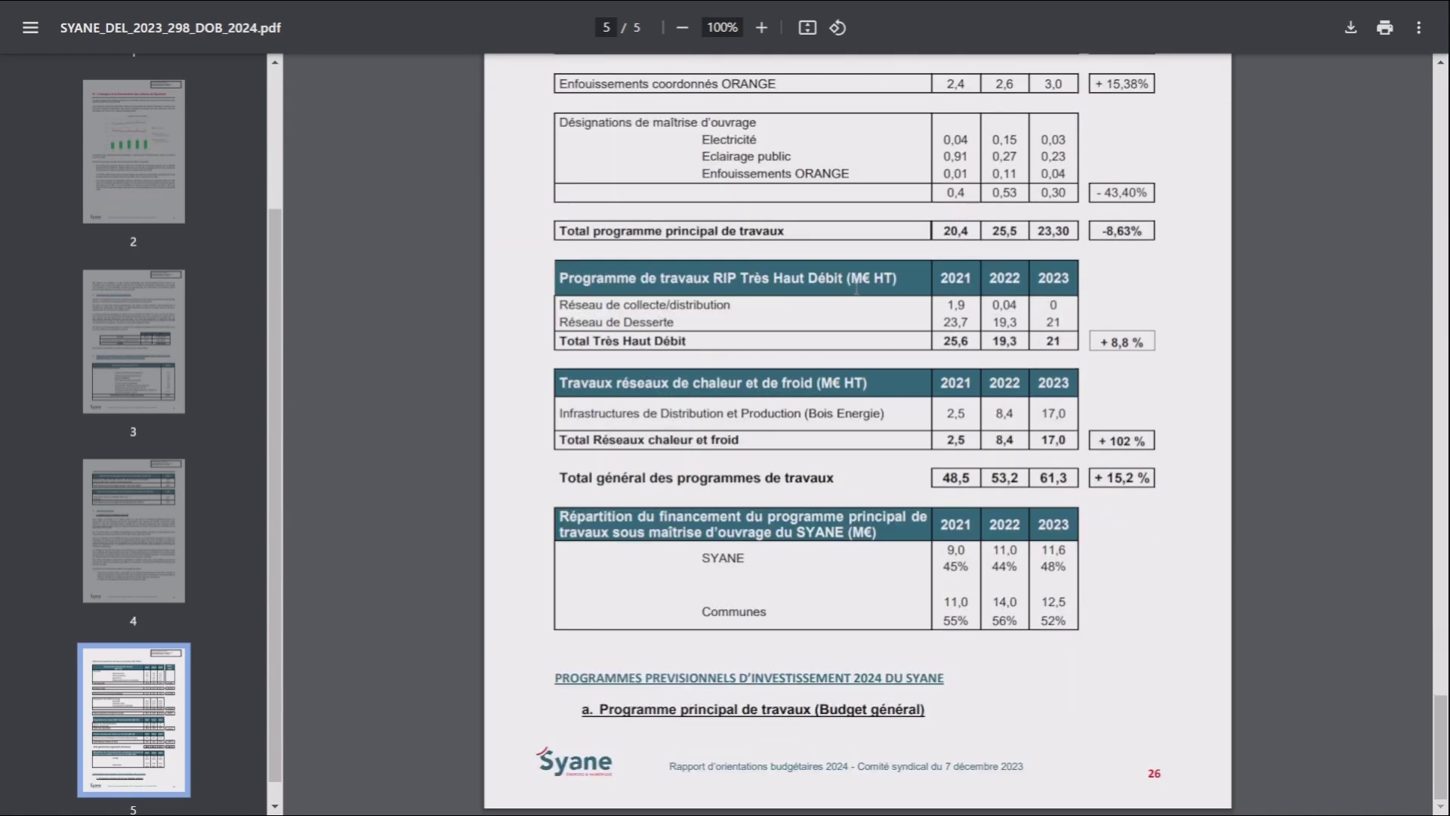
Step: Switch to the SYANE dashboard in Claude, view Recettes and Évolution 2021-2023, and show the Répartition du financement chart
key("ctrl+Tab")
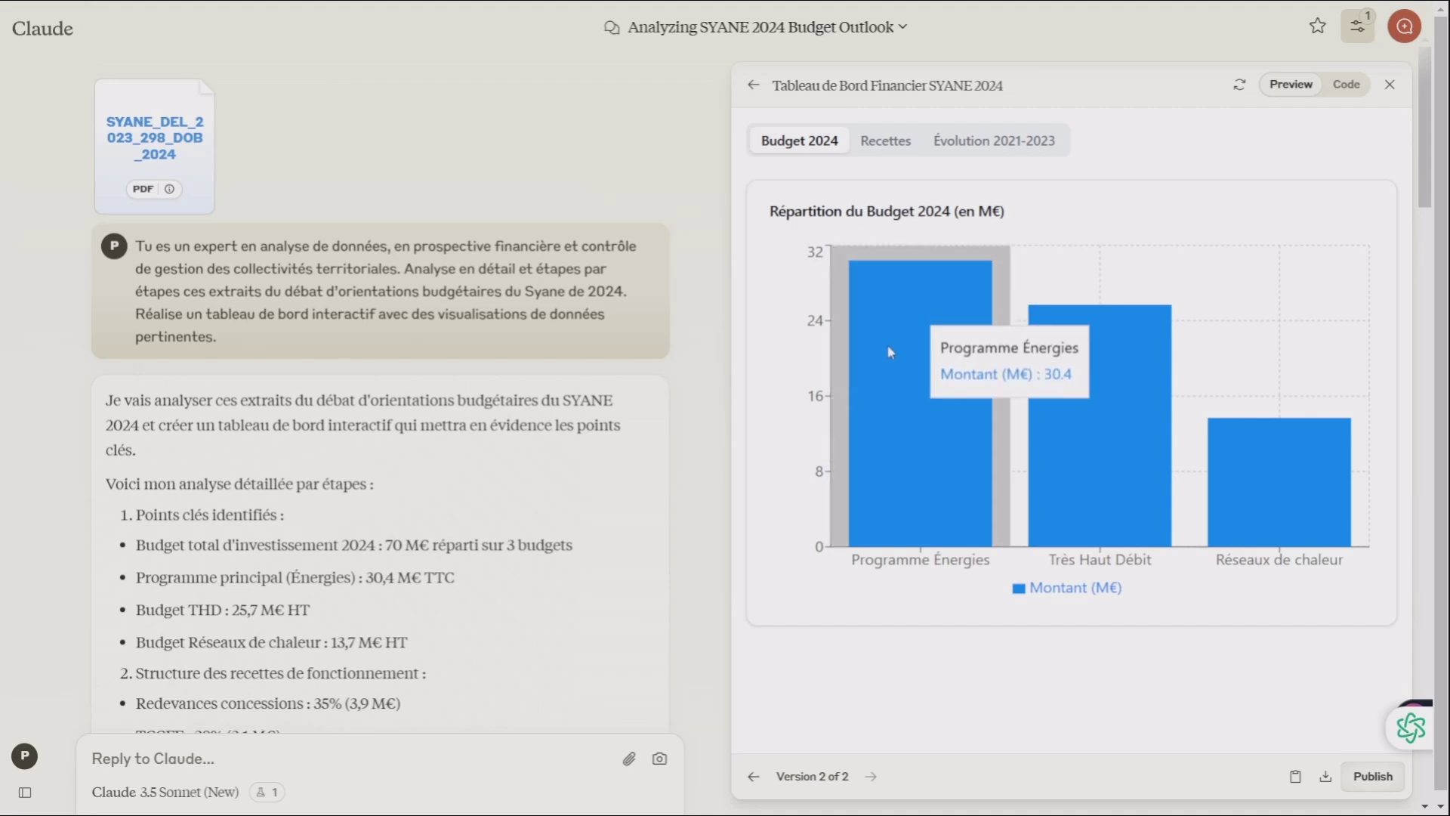
left_click(888, 150)
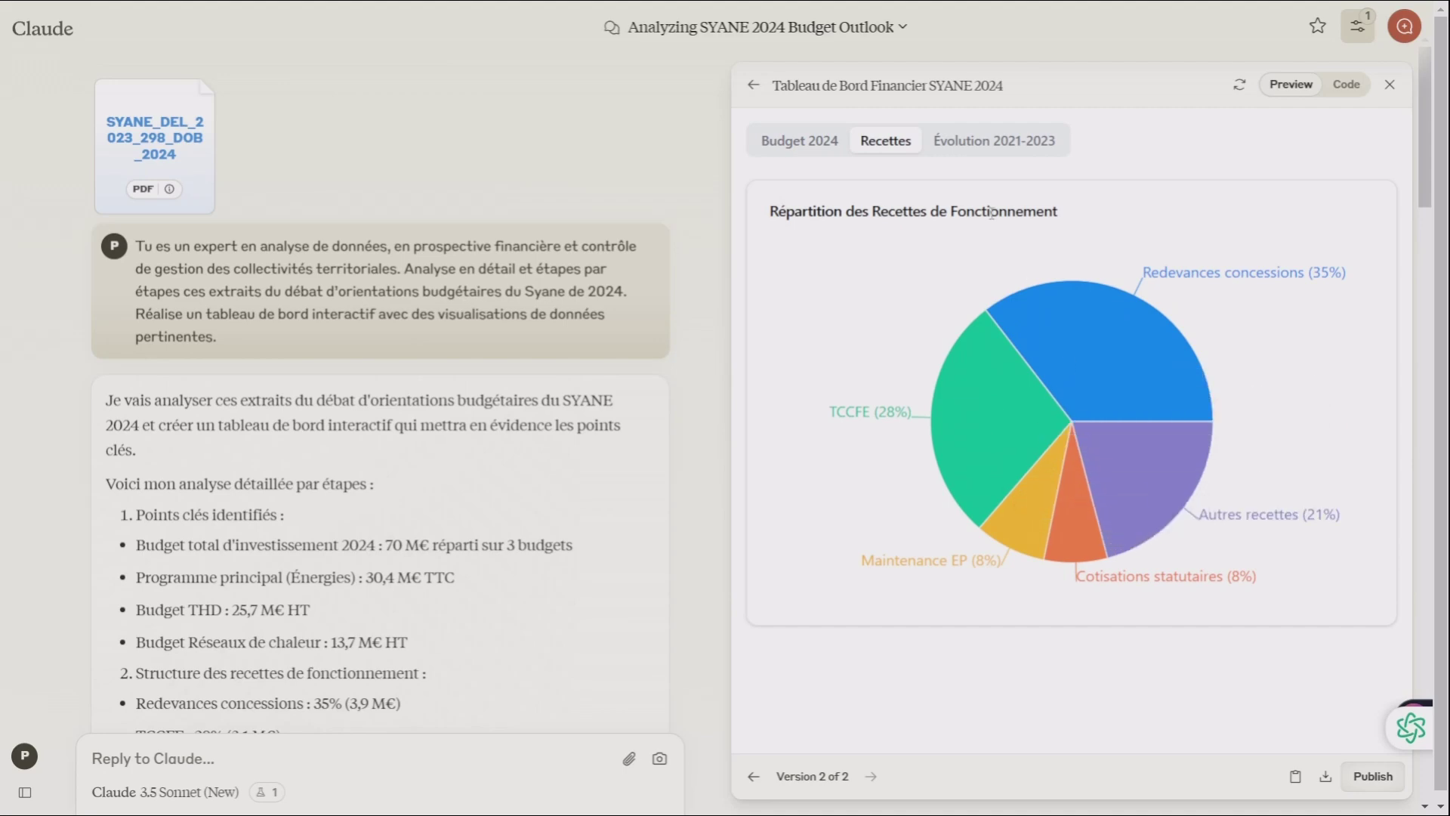
left_click(981, 143)
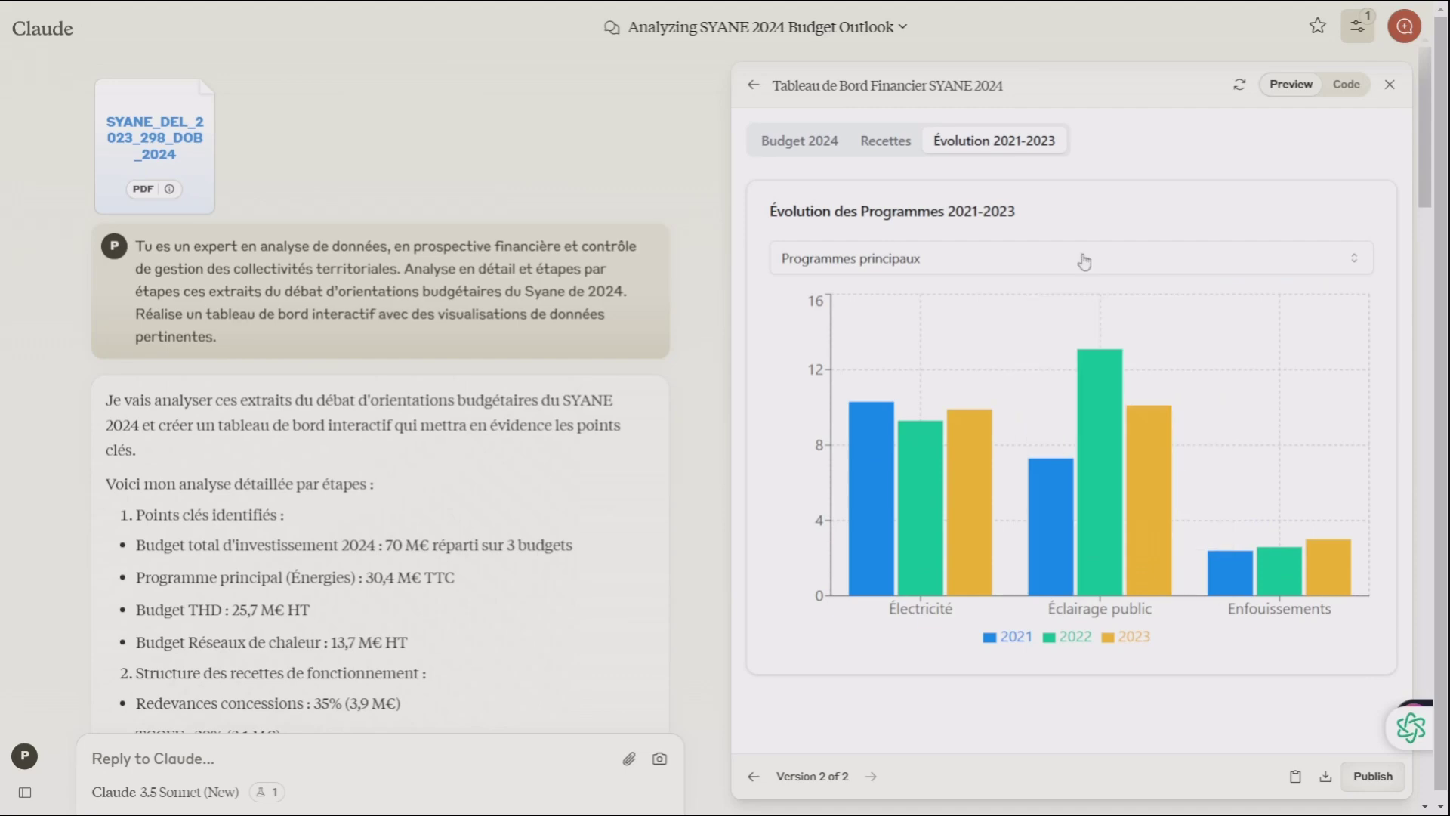
left_click(967, 263)
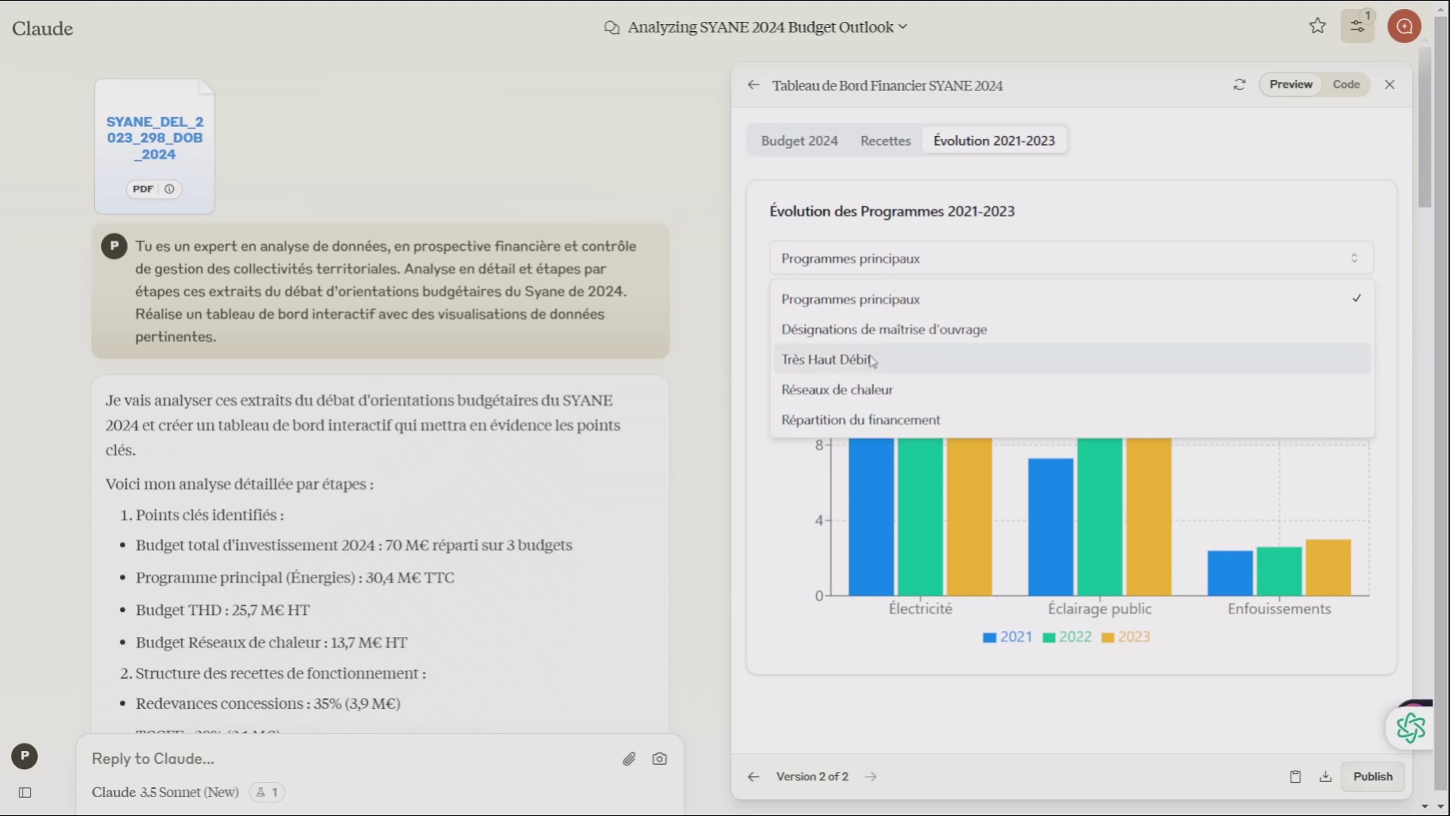
left_click(878, 421)
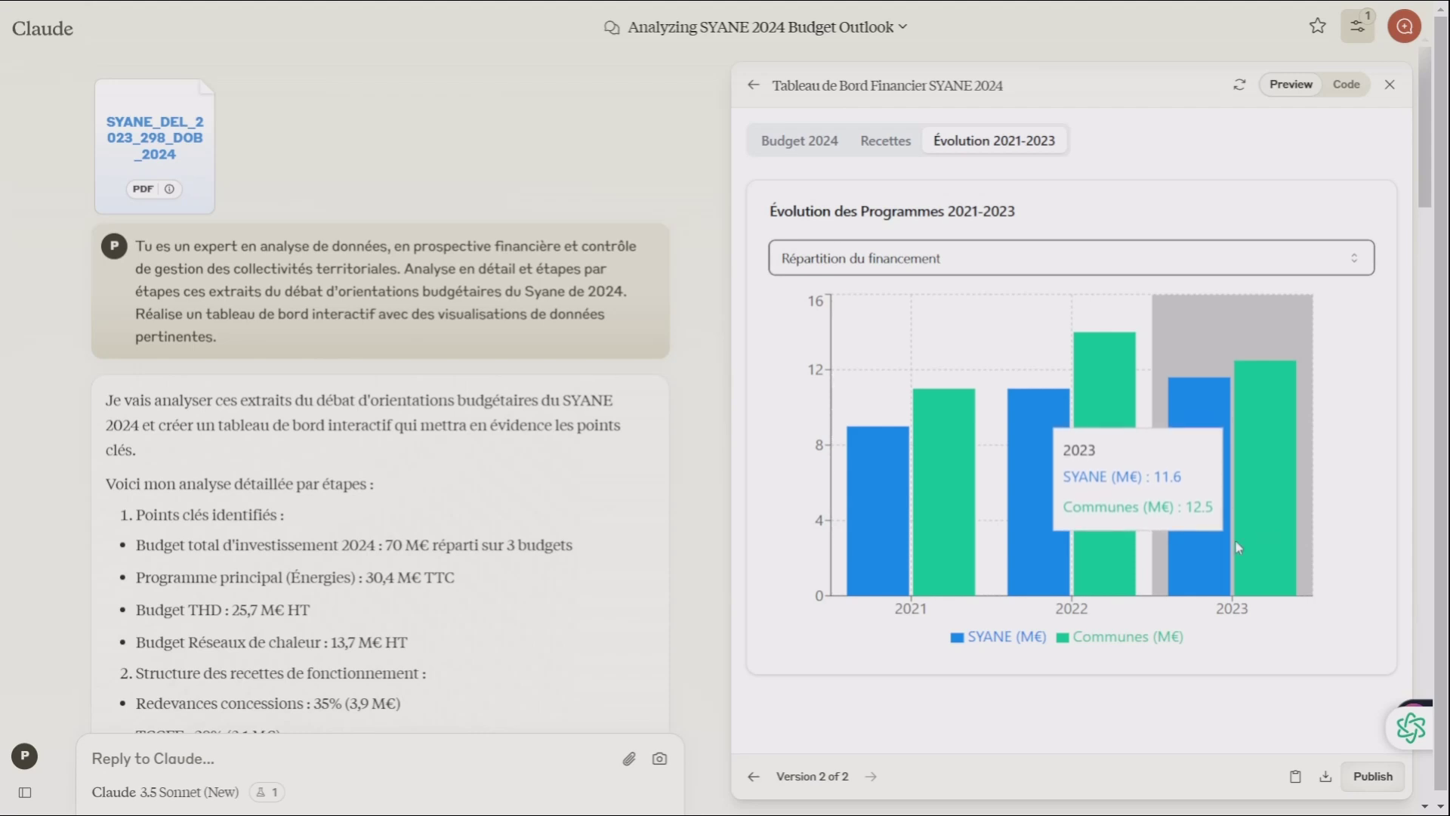
Step: View the Tissu économique tables in the Haute-Savoie PDF, and inspect the Emplois par Secteur d'Activité chart in its Claude dashboard
key("ctrl+Tab")
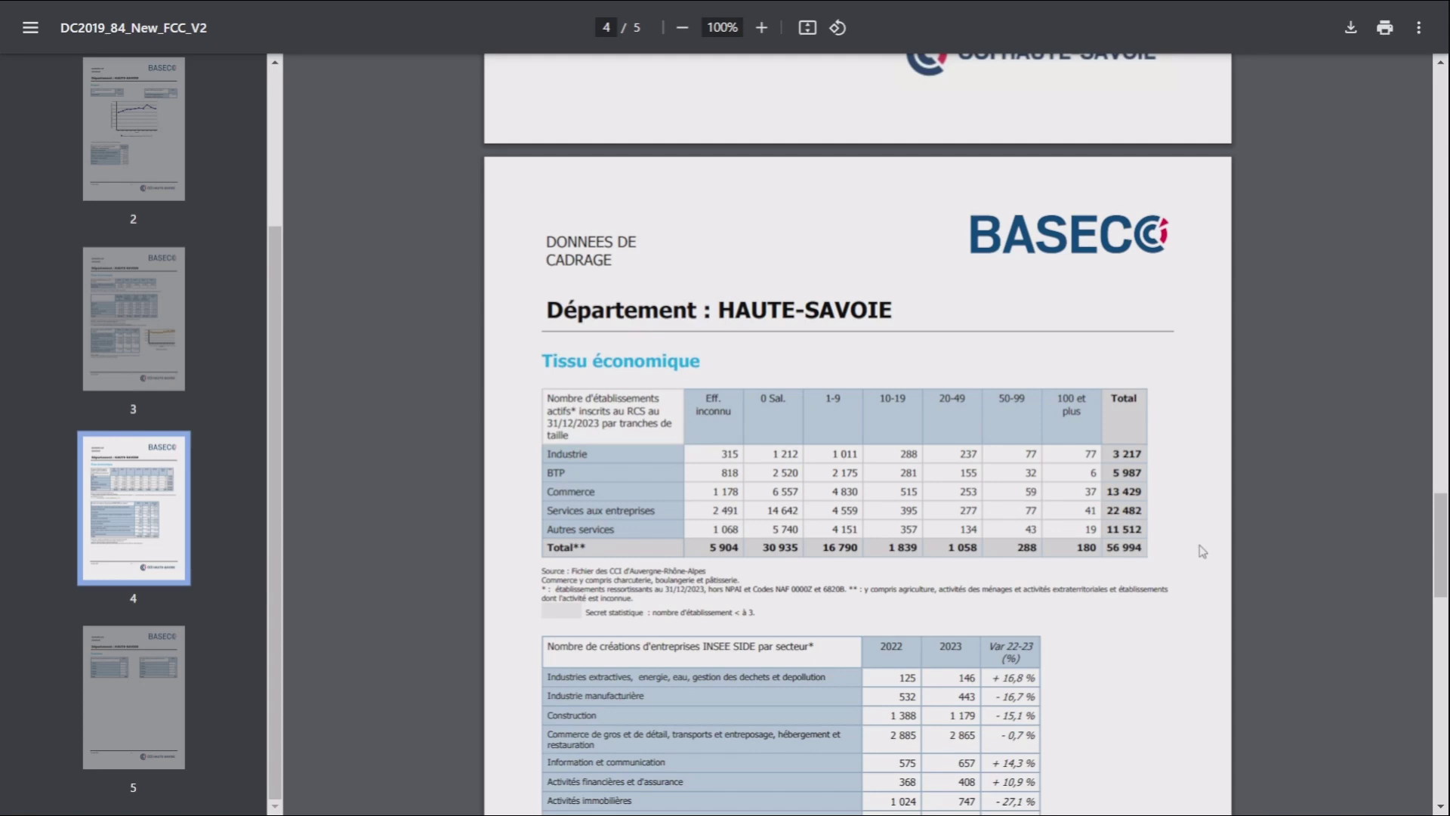
scroll(1203, 551, "down", 2)
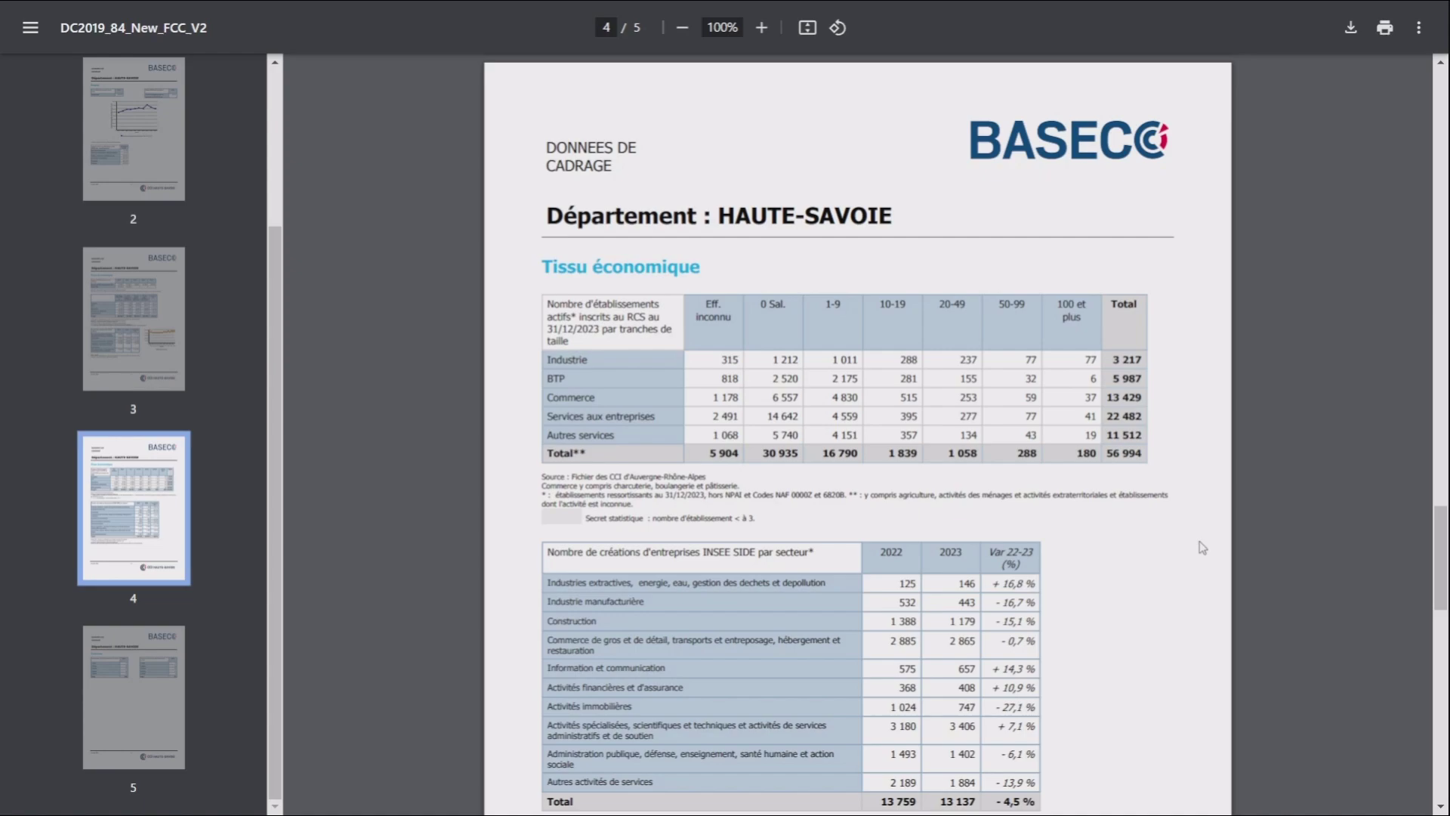
key("alt+Tab")
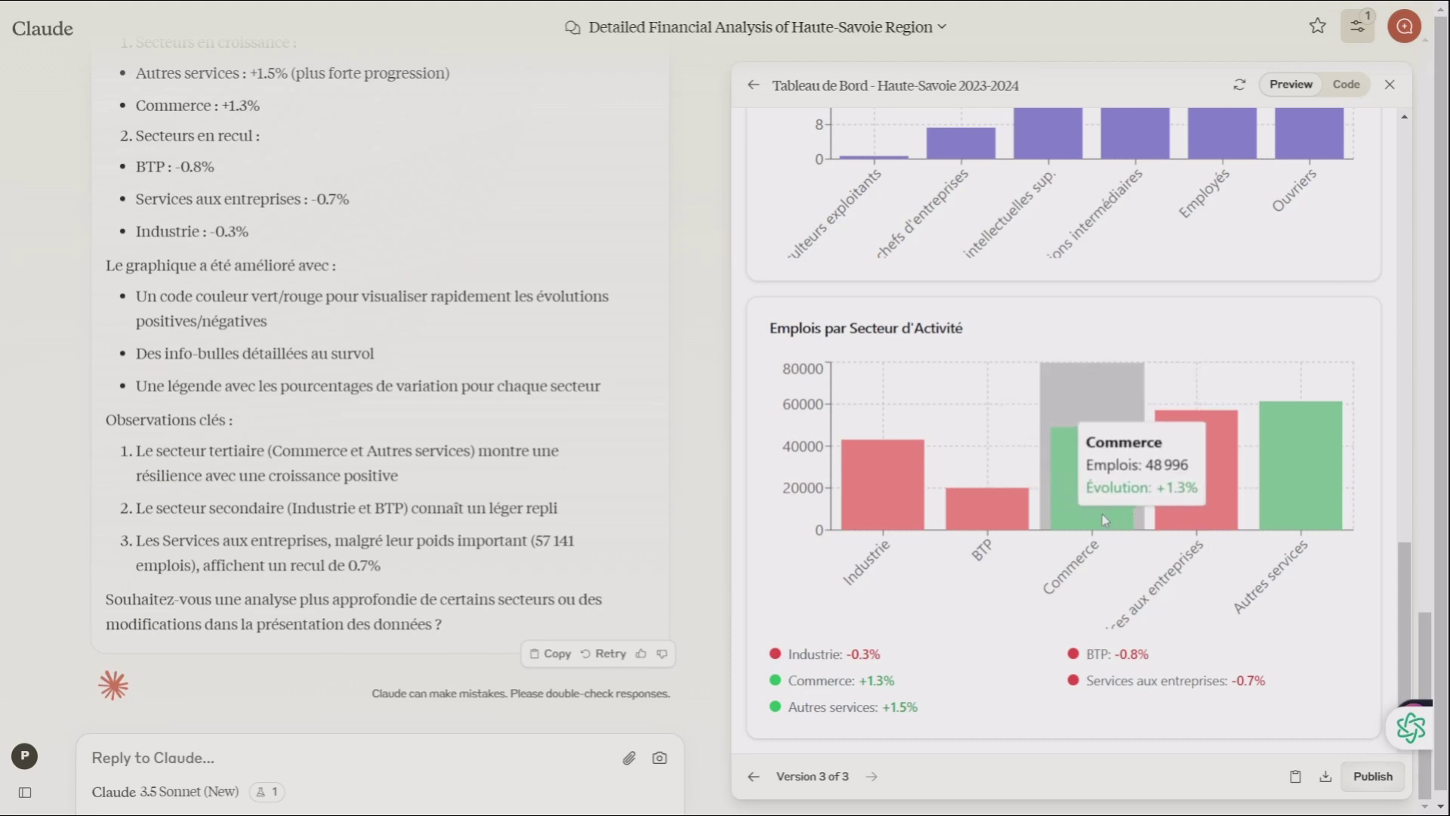
mouse_move(1032, 497)
mouse_move(887, 514)
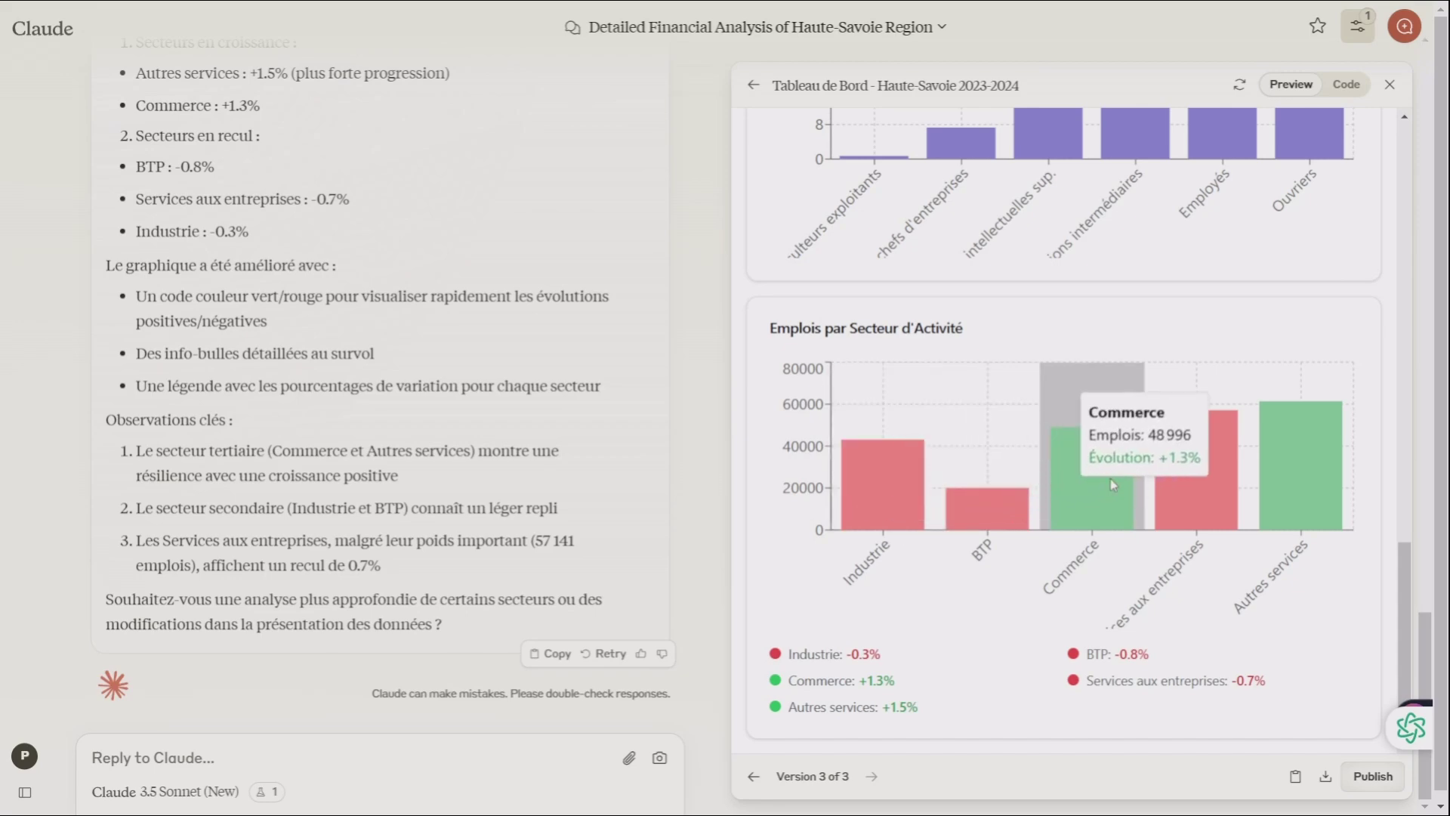
mouse_move(1168, 491)
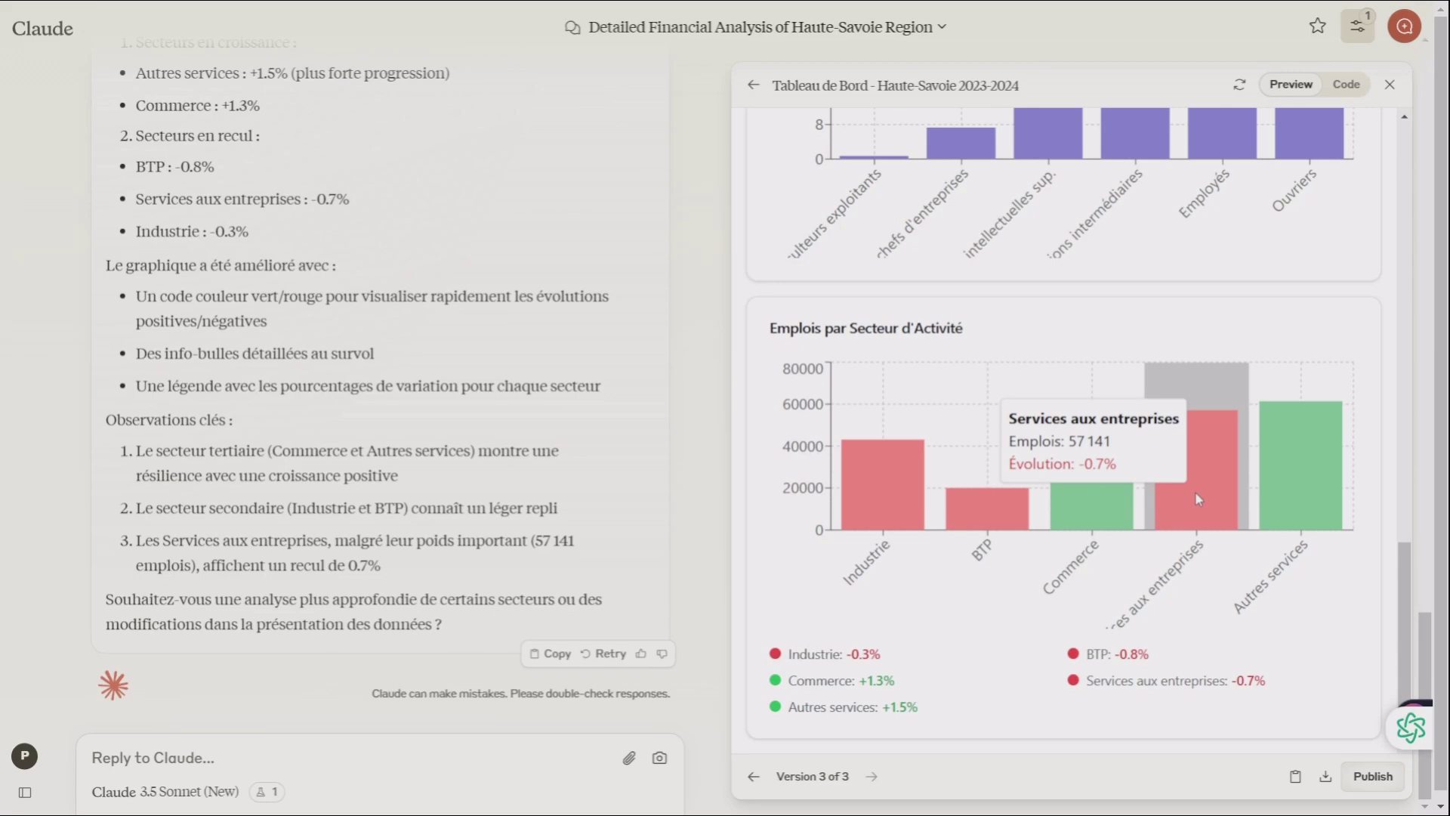
Step: Review the rest of the Haute-Savoie dashboard, from the age and PCS charts up to the headline population and employment figures
scroll(1315, 370, "up", 6)
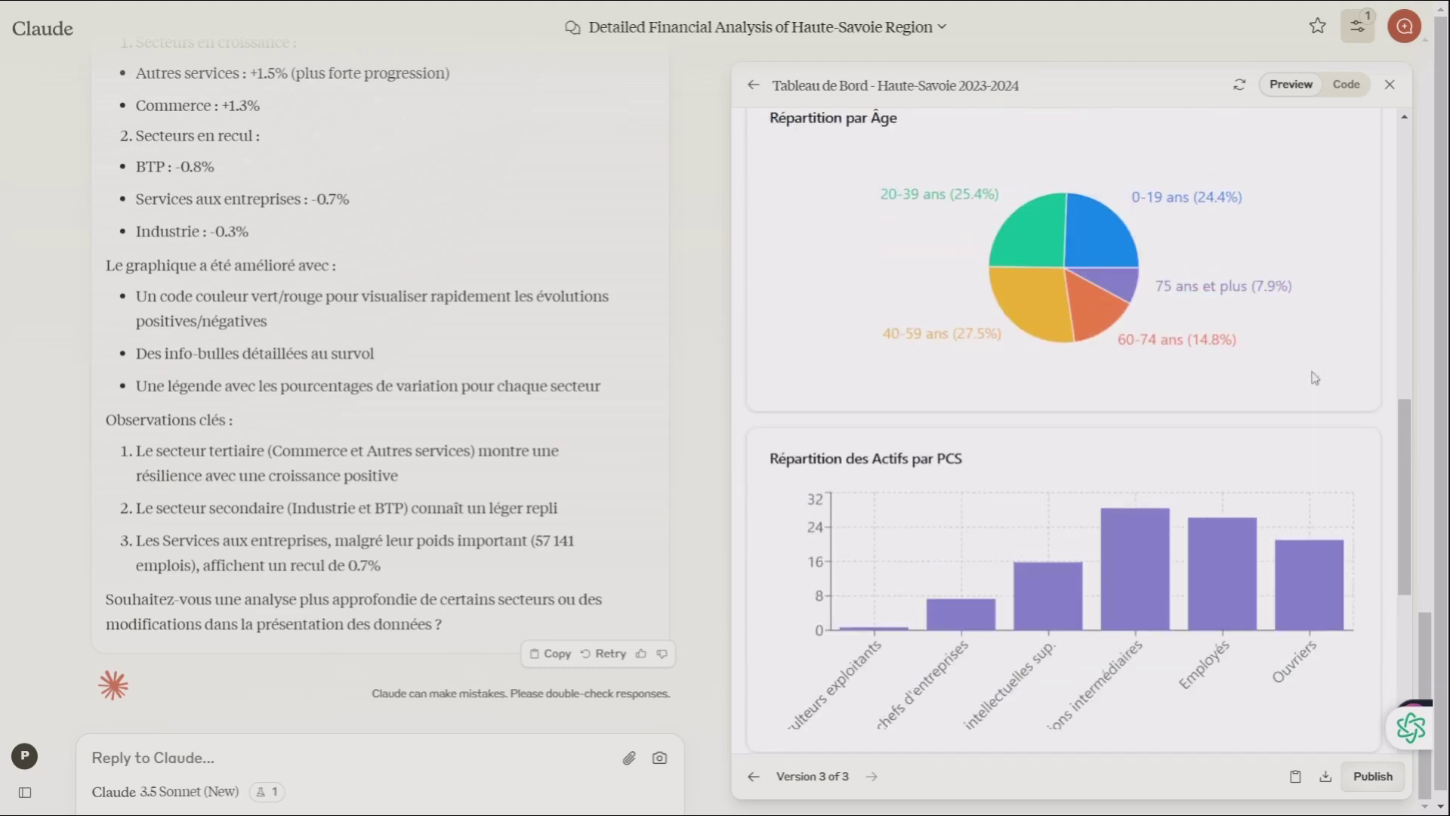
scroll(1314, 378, "up", 7)
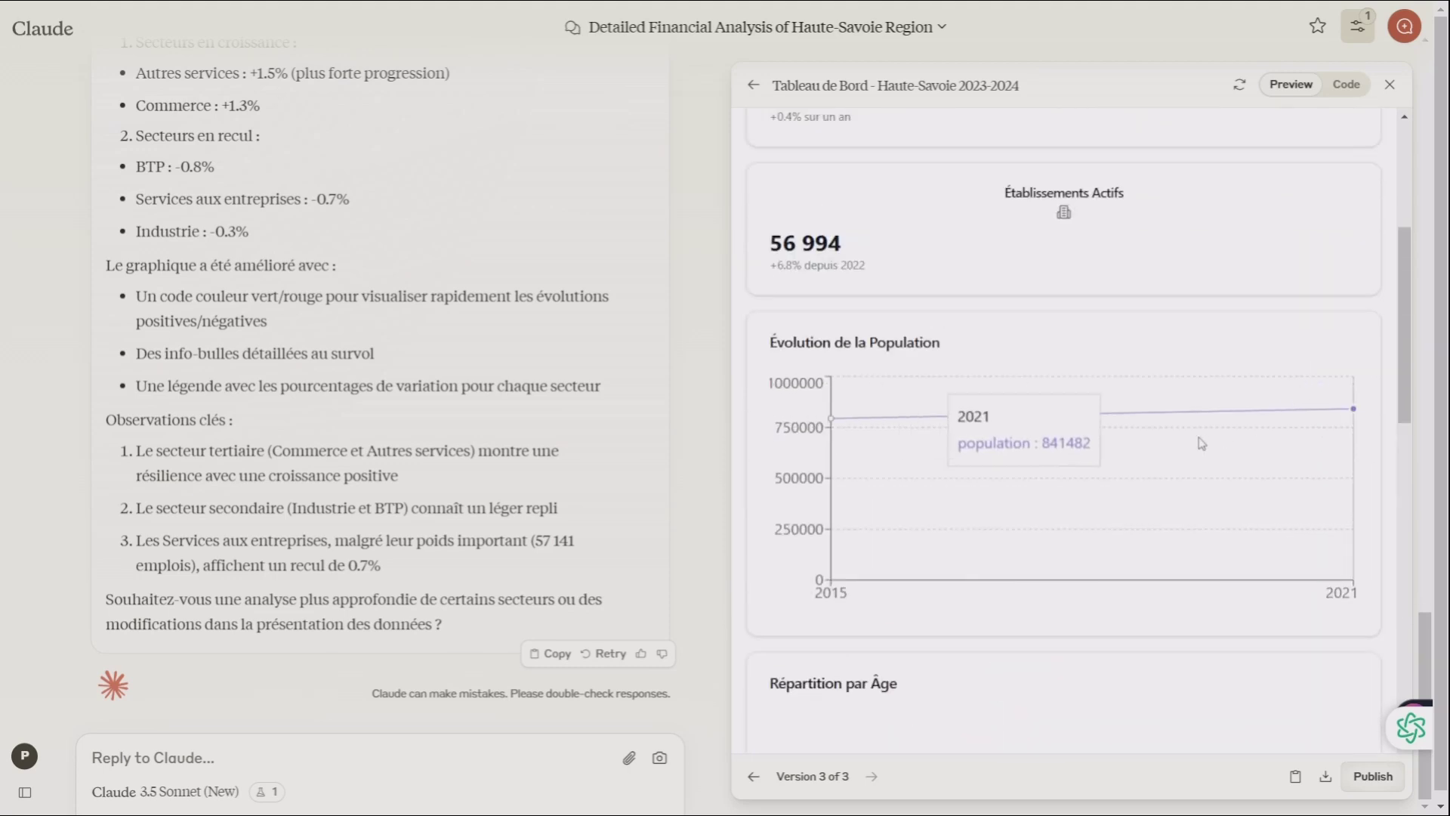
scroll(1205, 435, "up", 2)
scroll(1207, 423, "up", 3)
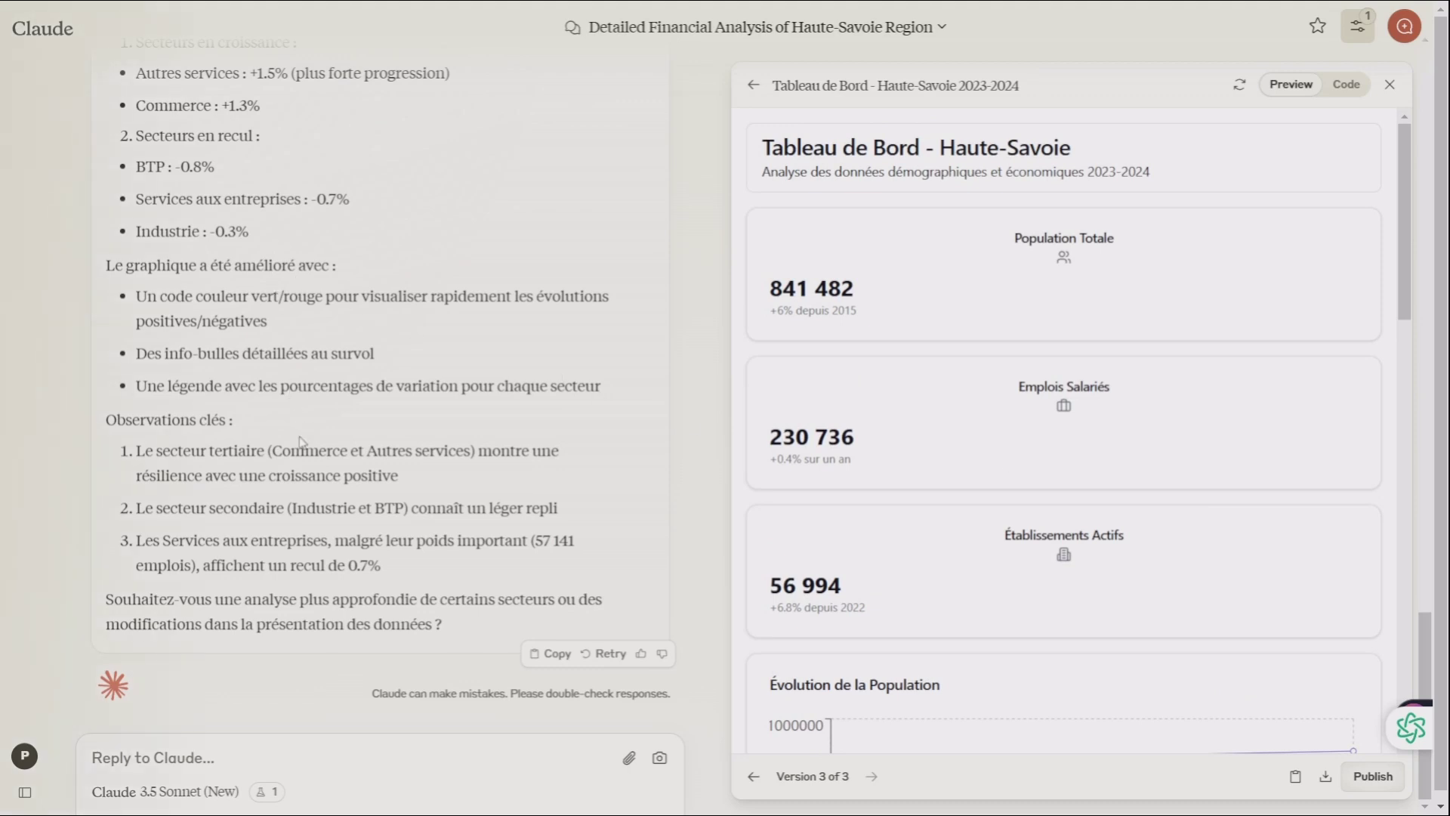
scroll(311, 469, "down", 1)
scroll(311, 469, "down", 1)
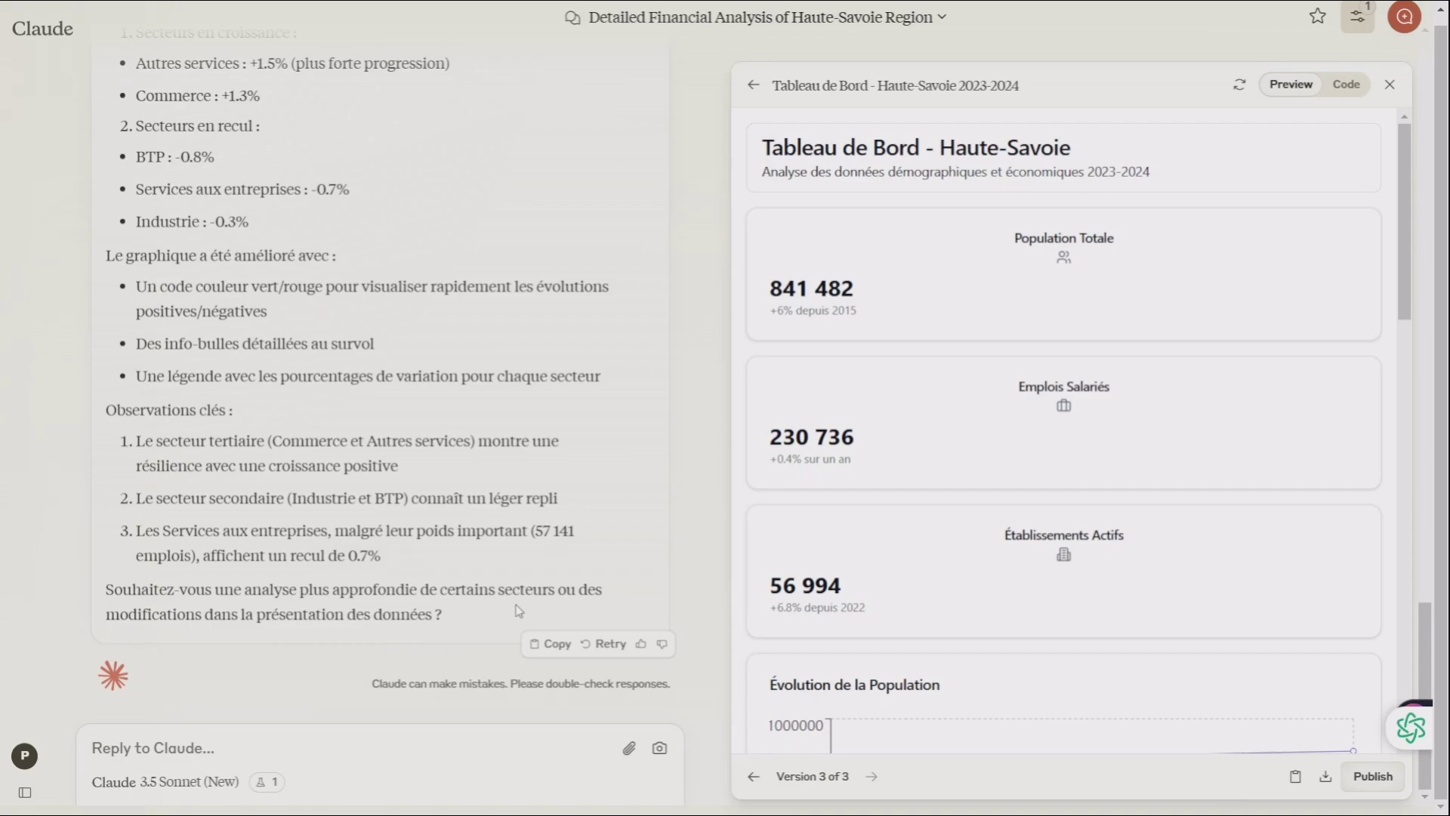
Step: View the housing data cube by SCOT, and set the Claude construction dashboard to Tous les SCOT
key("ctrl+Tab")
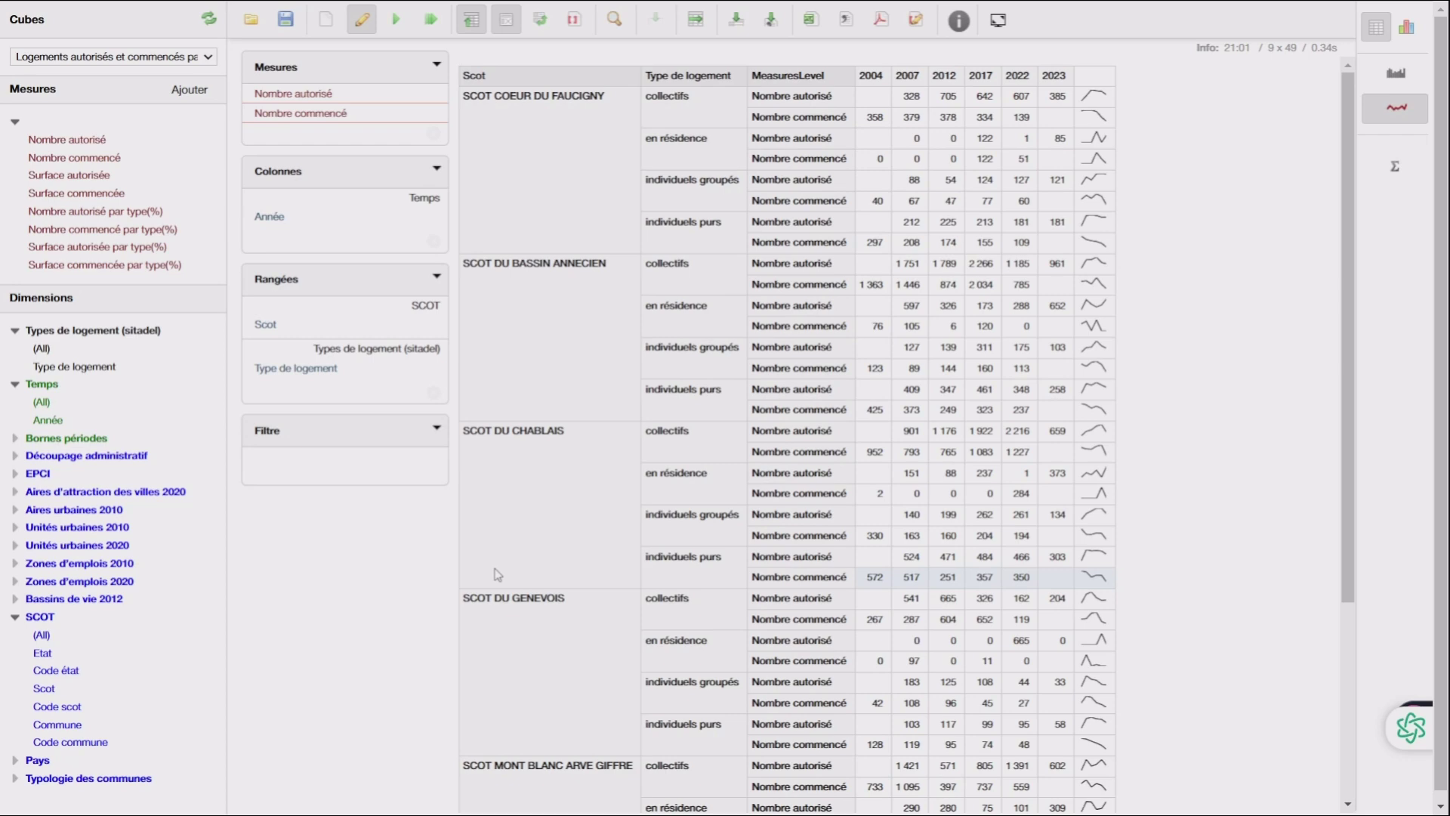
key("alt+Tab")
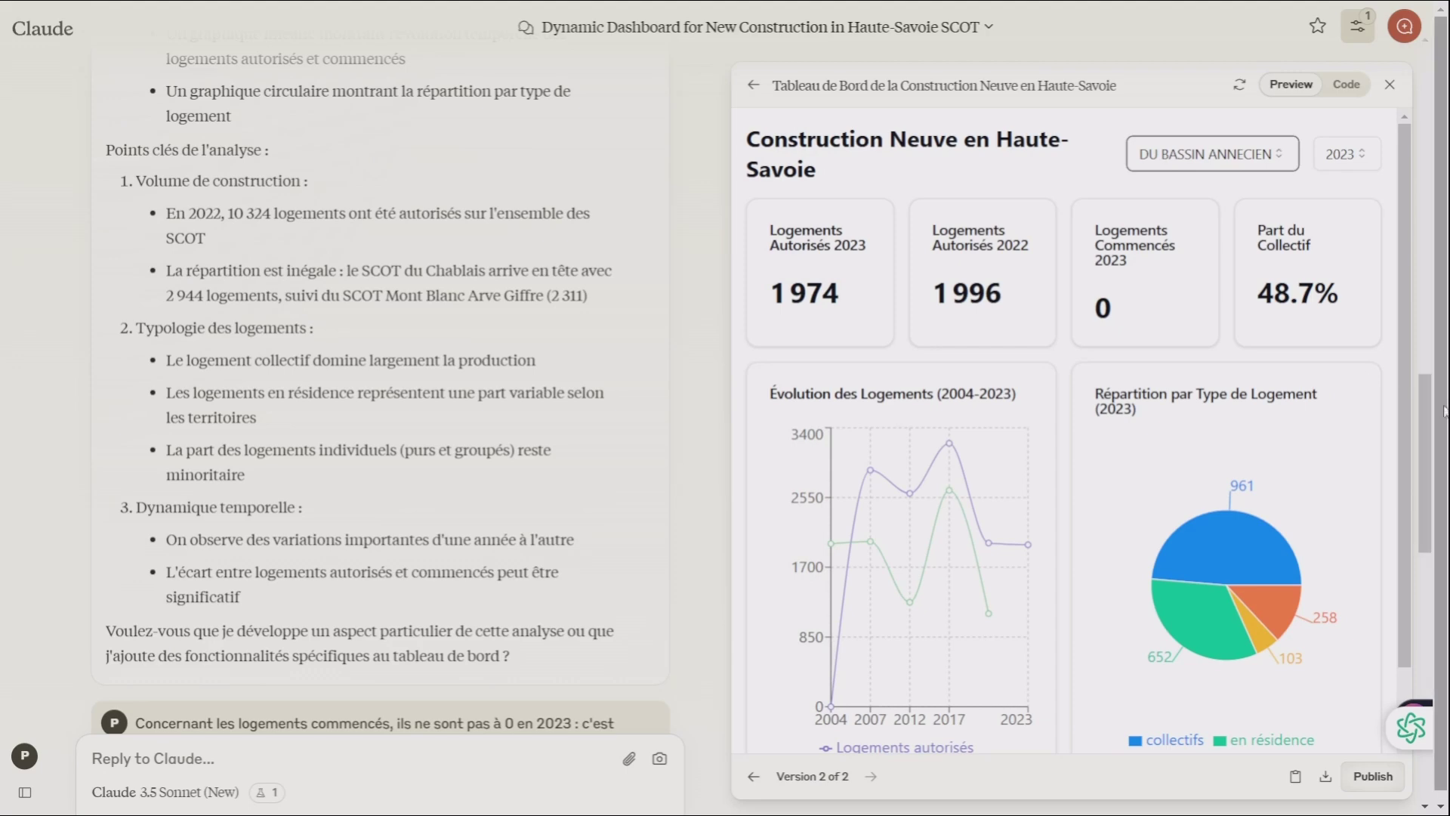
scroll(1406, 375, "up", 2)
left_click_drag(1406, 374, 1395, 350)
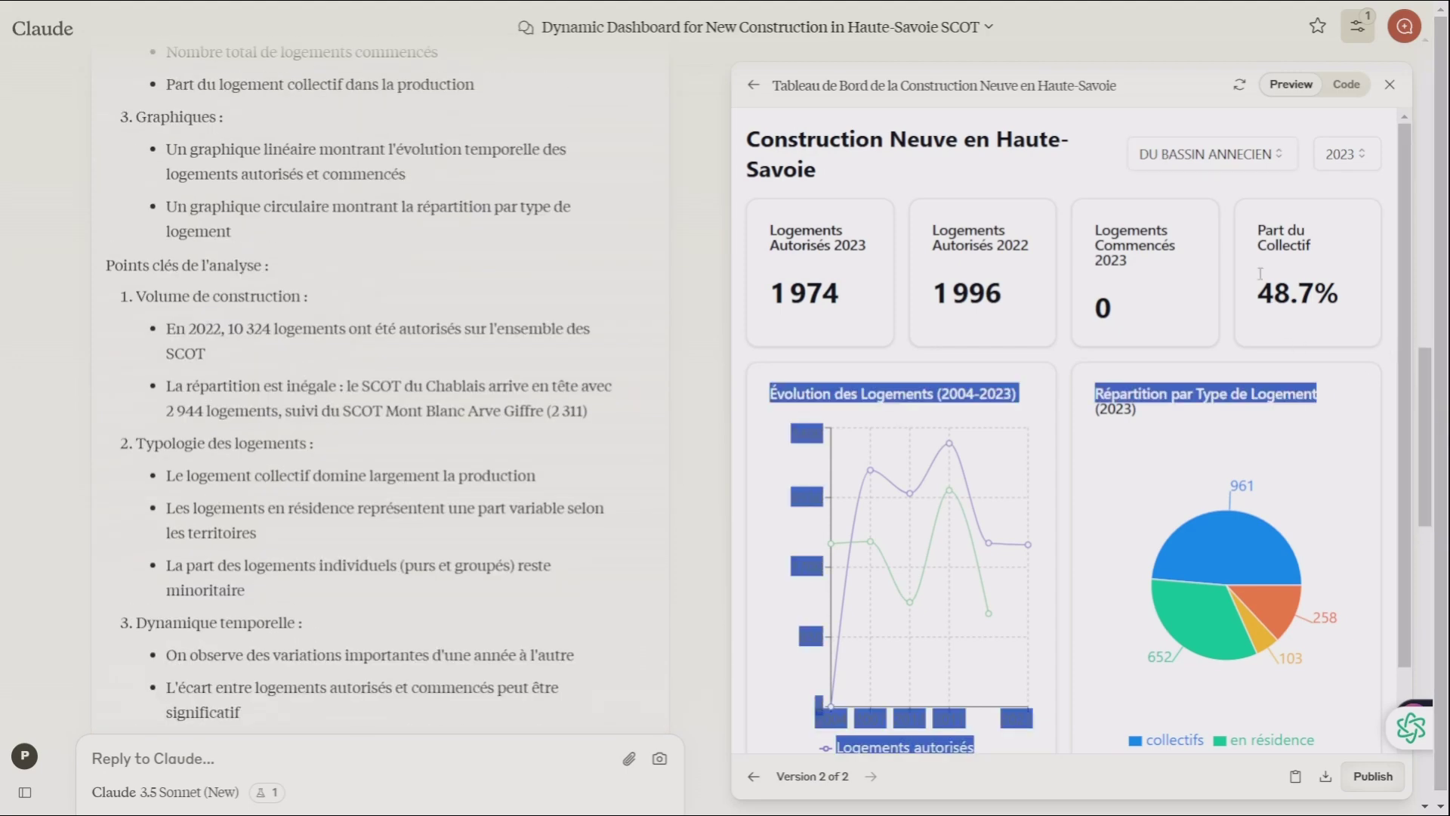
left_click(1367, 198)
left_click(1203, 166)
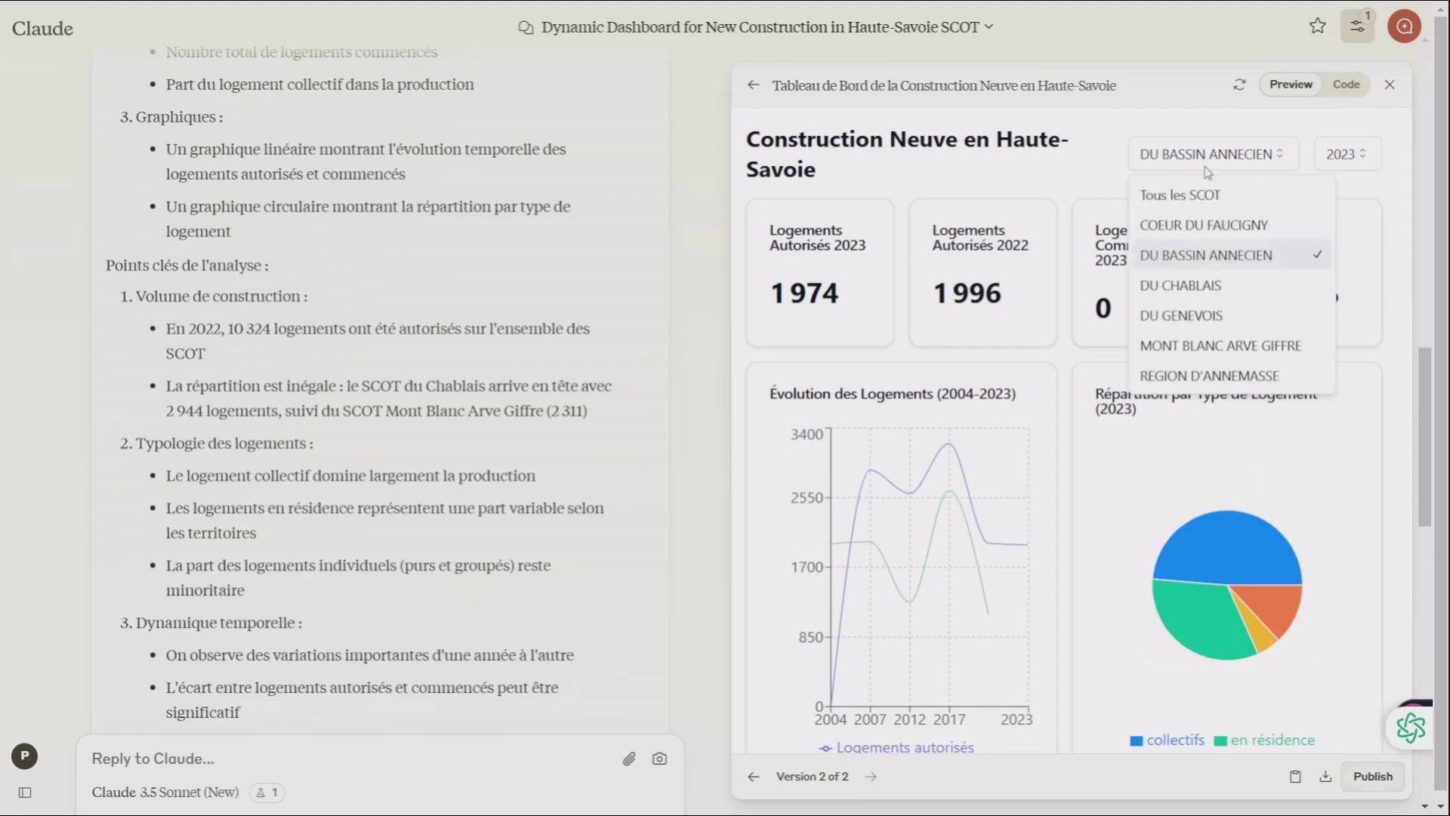
left_click(1212, 192)
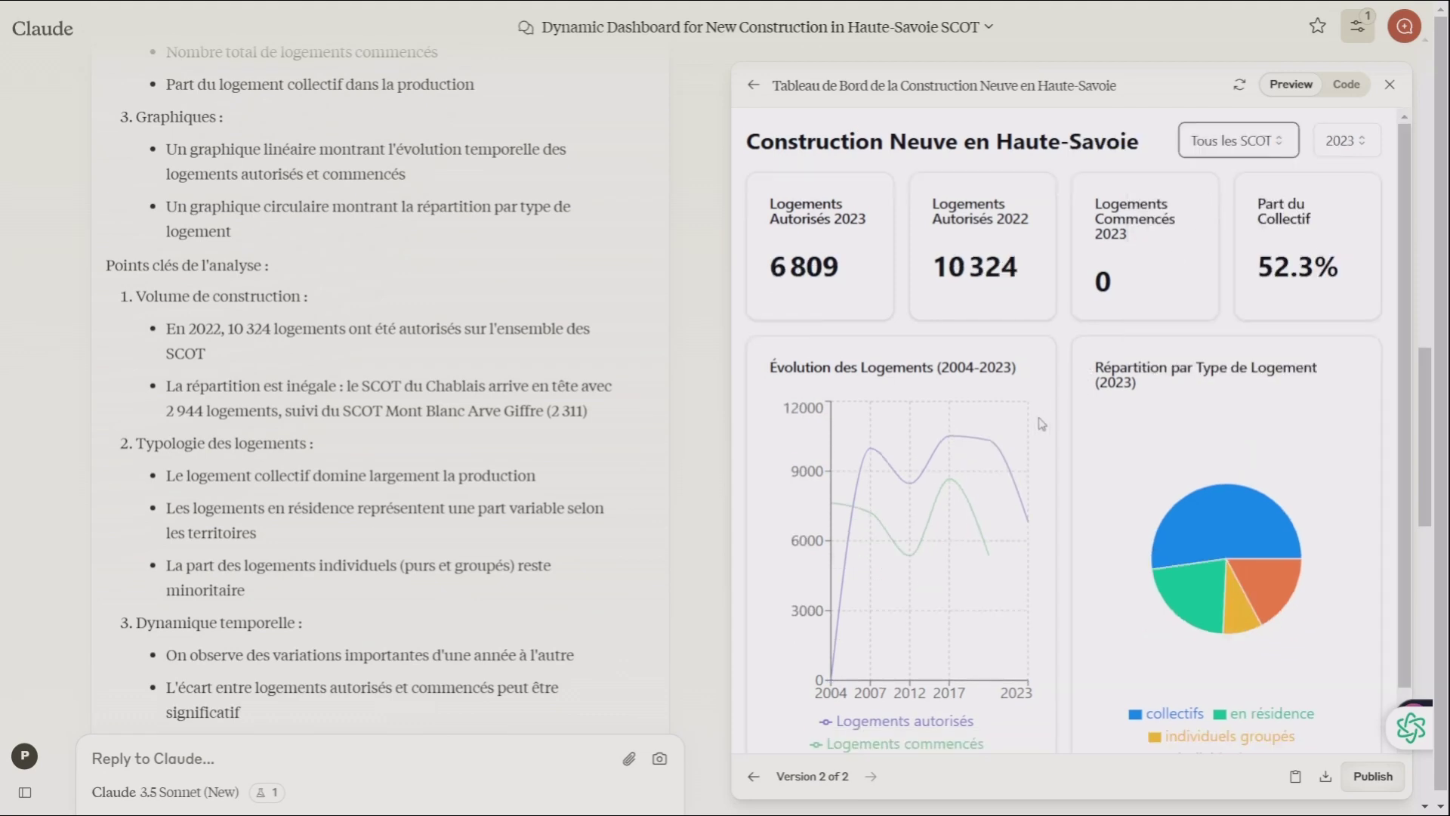
Step: Inspect the yearly values in the Évolution des Logements chart and the segments of the housing type pie chart
mouse_move(1028, 525)
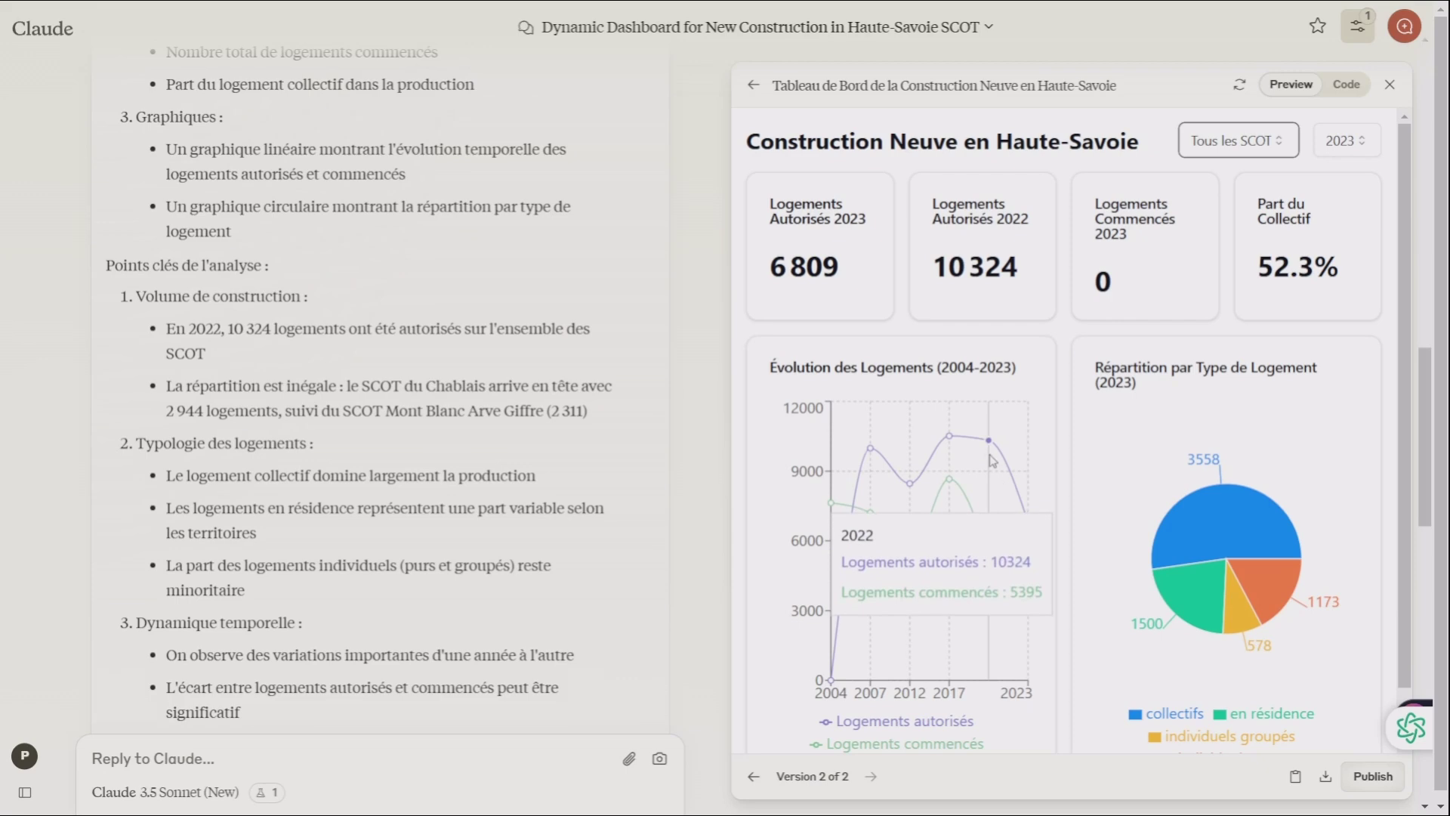
mouse_move(950, 438)
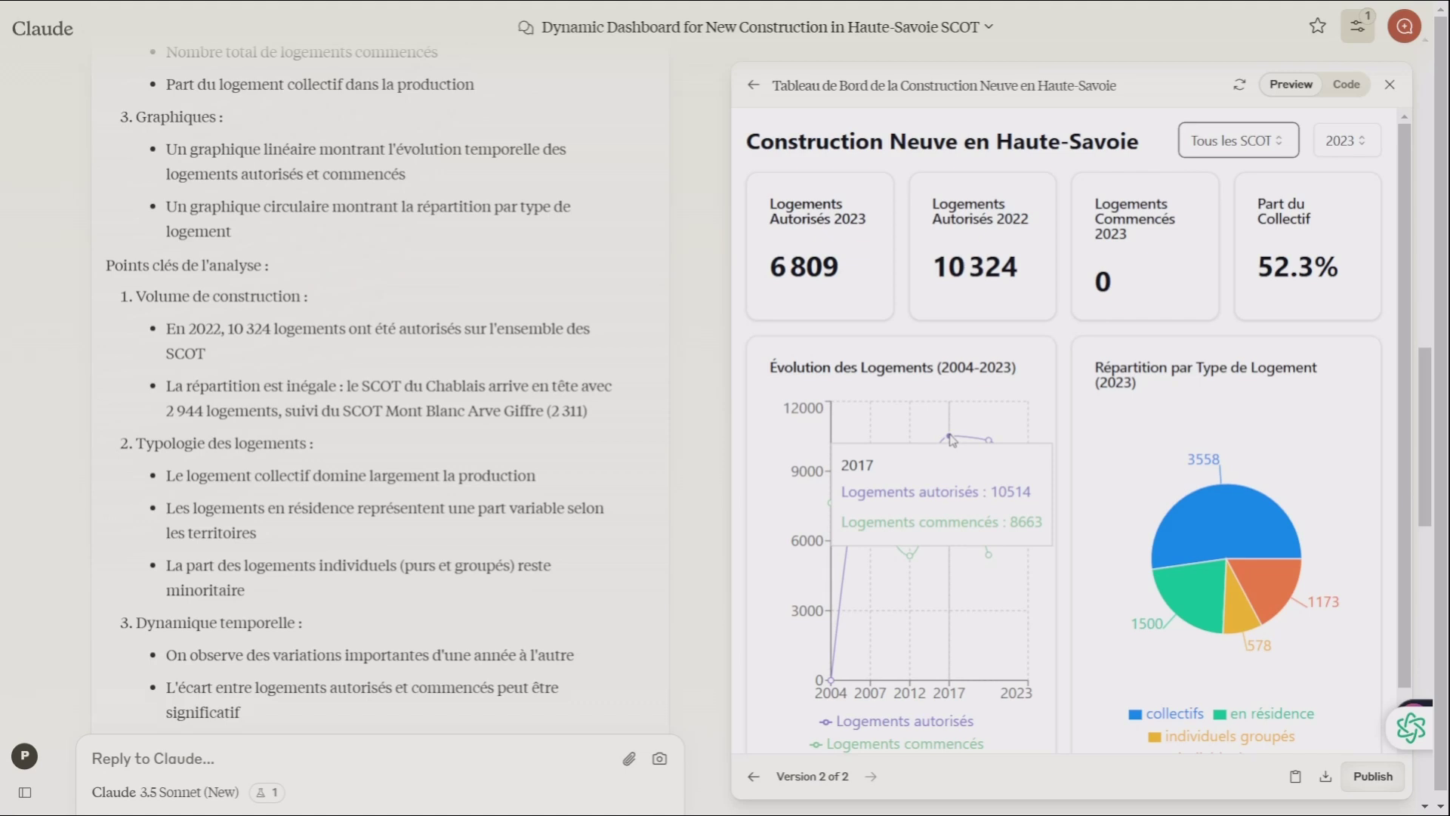
mouse_move(1013, 486)
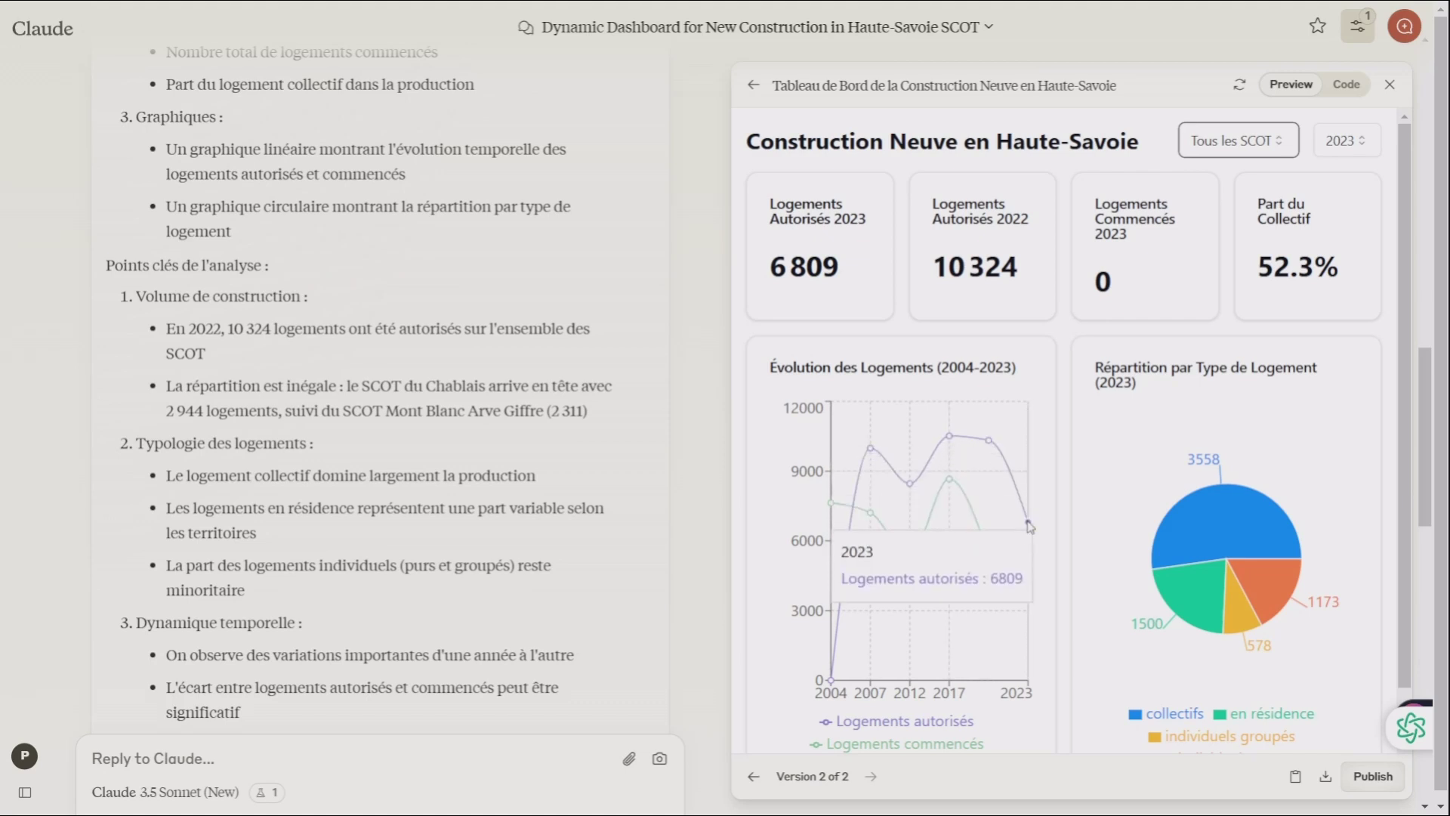
mouse_move(988, 559)
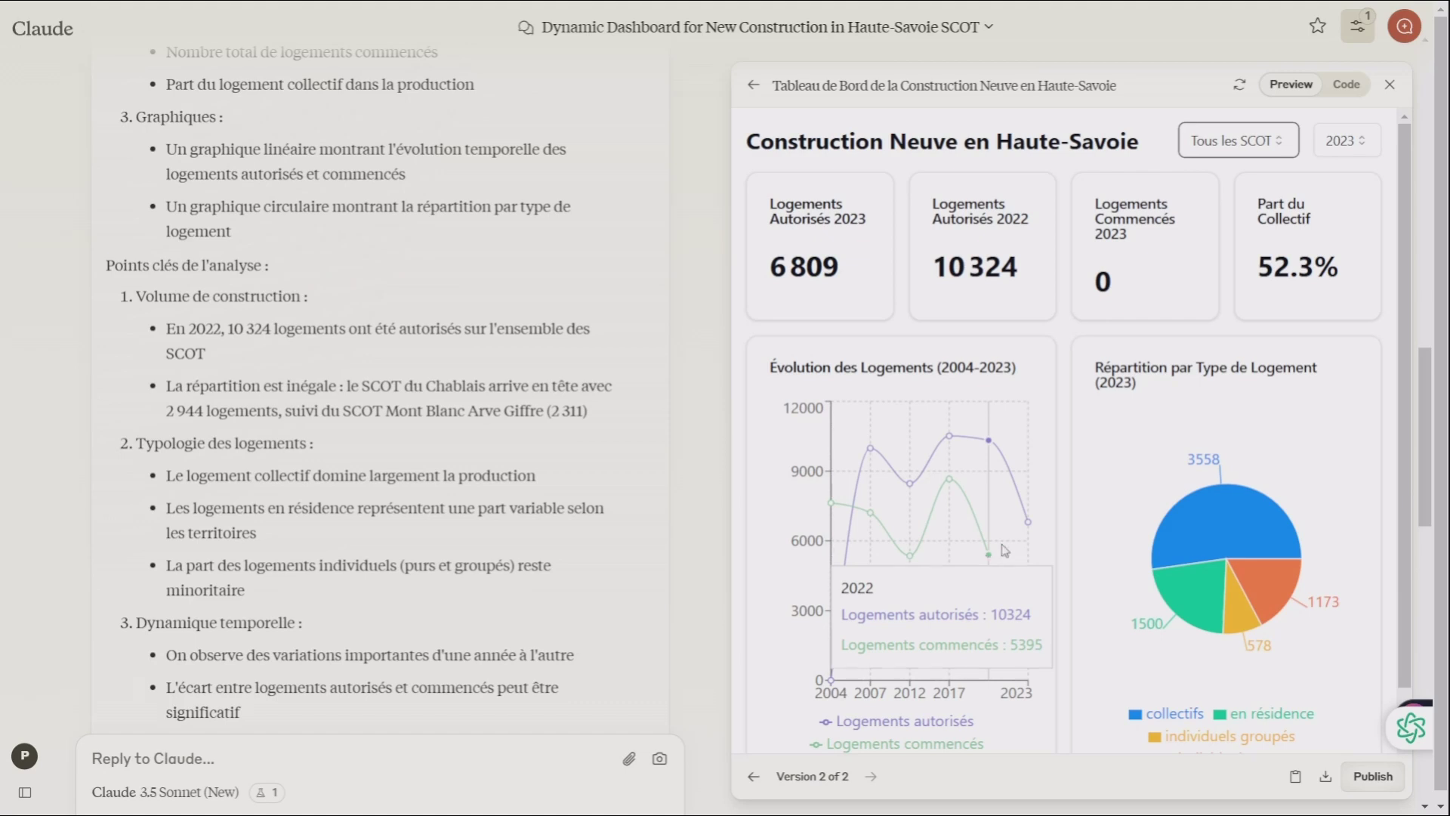
mouse_move(1215, 491)
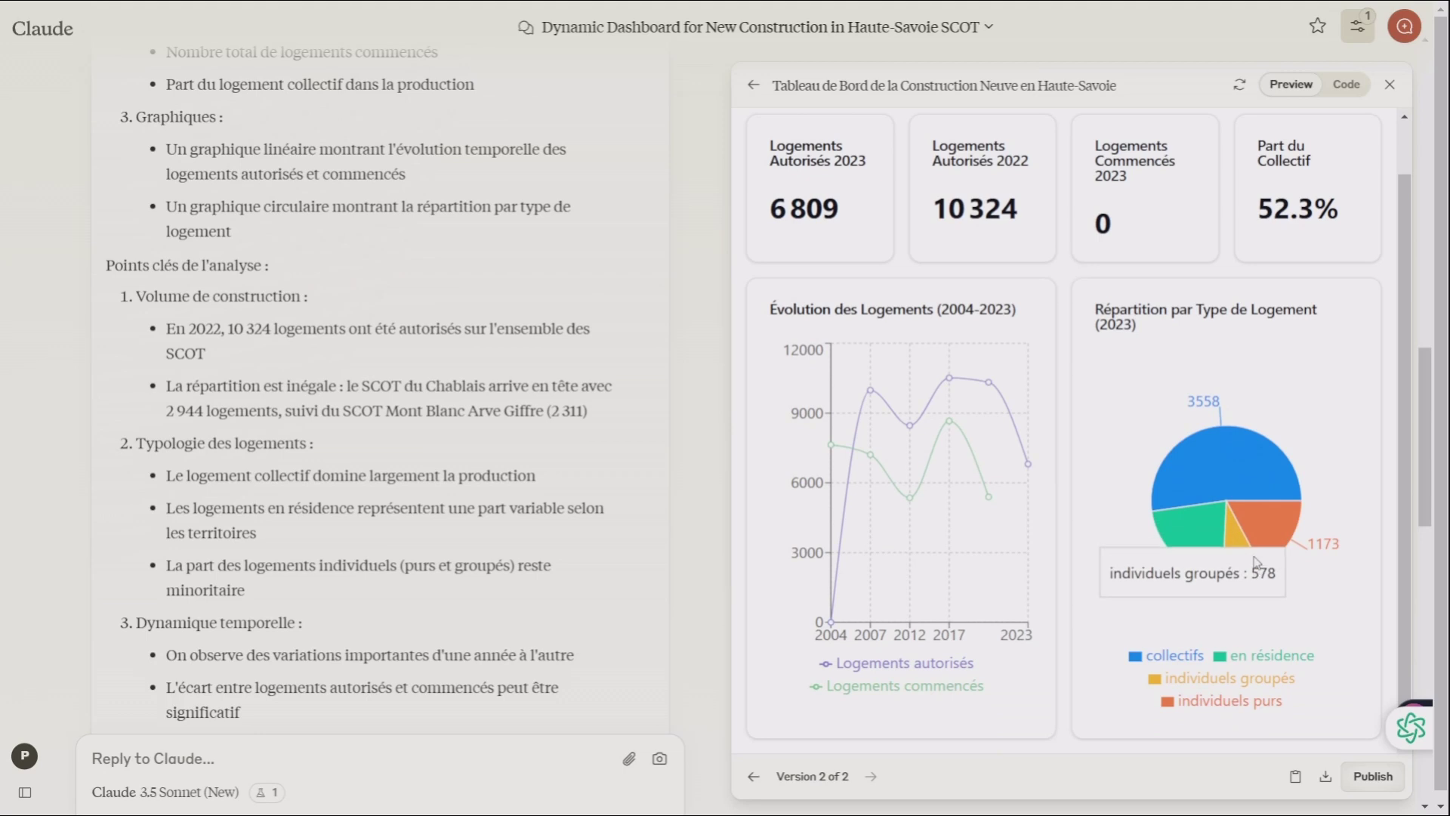
Step: Filter the construction dashboard by COEUR DU FAUCIGNY, DU BASSIN ANNECIEN and DU CHABLAIS in turn
left_click(1229, 149)
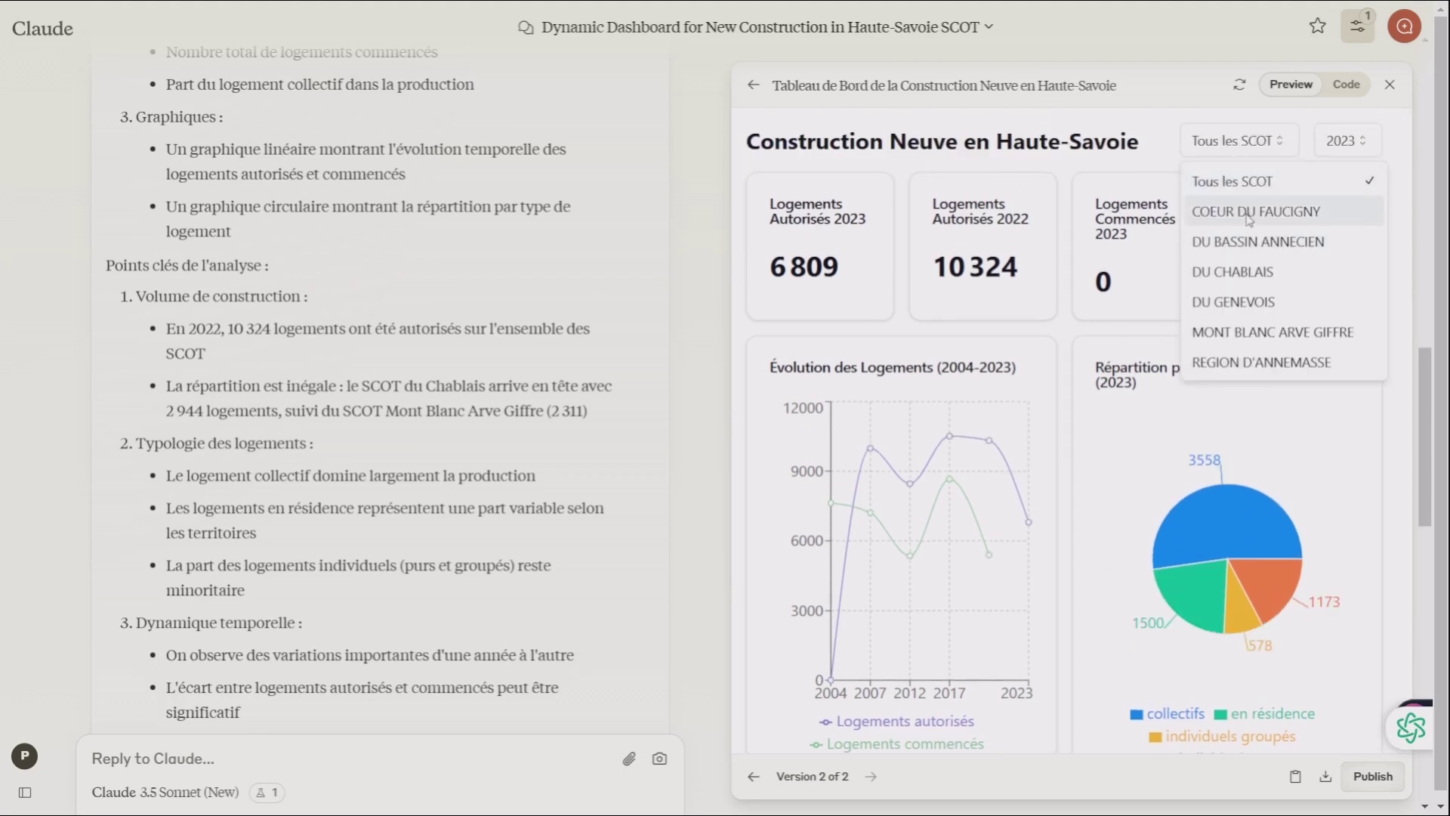
left_click(1249, 218)
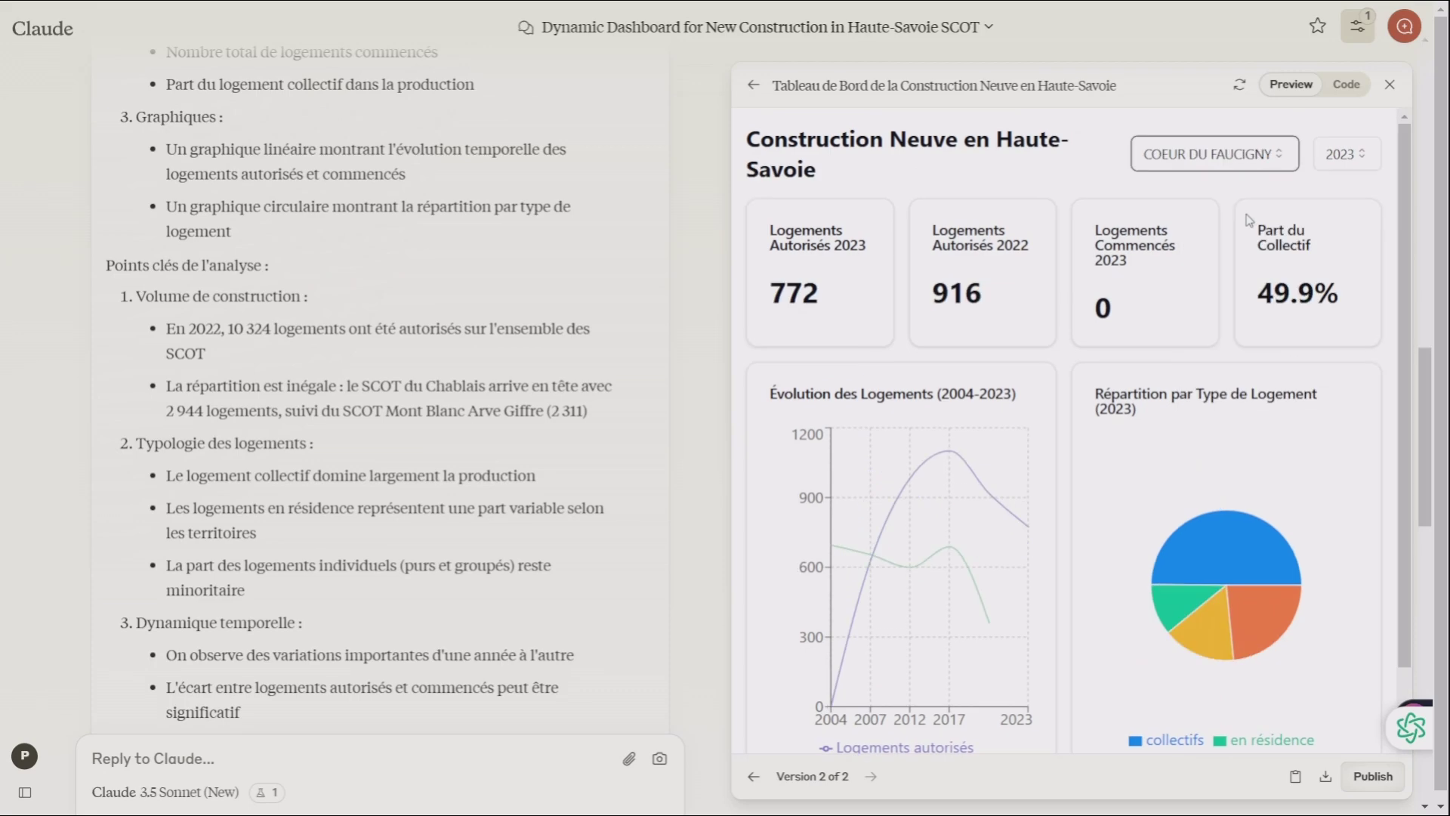
left_click(1217, 159)
left_click(1228, 256)
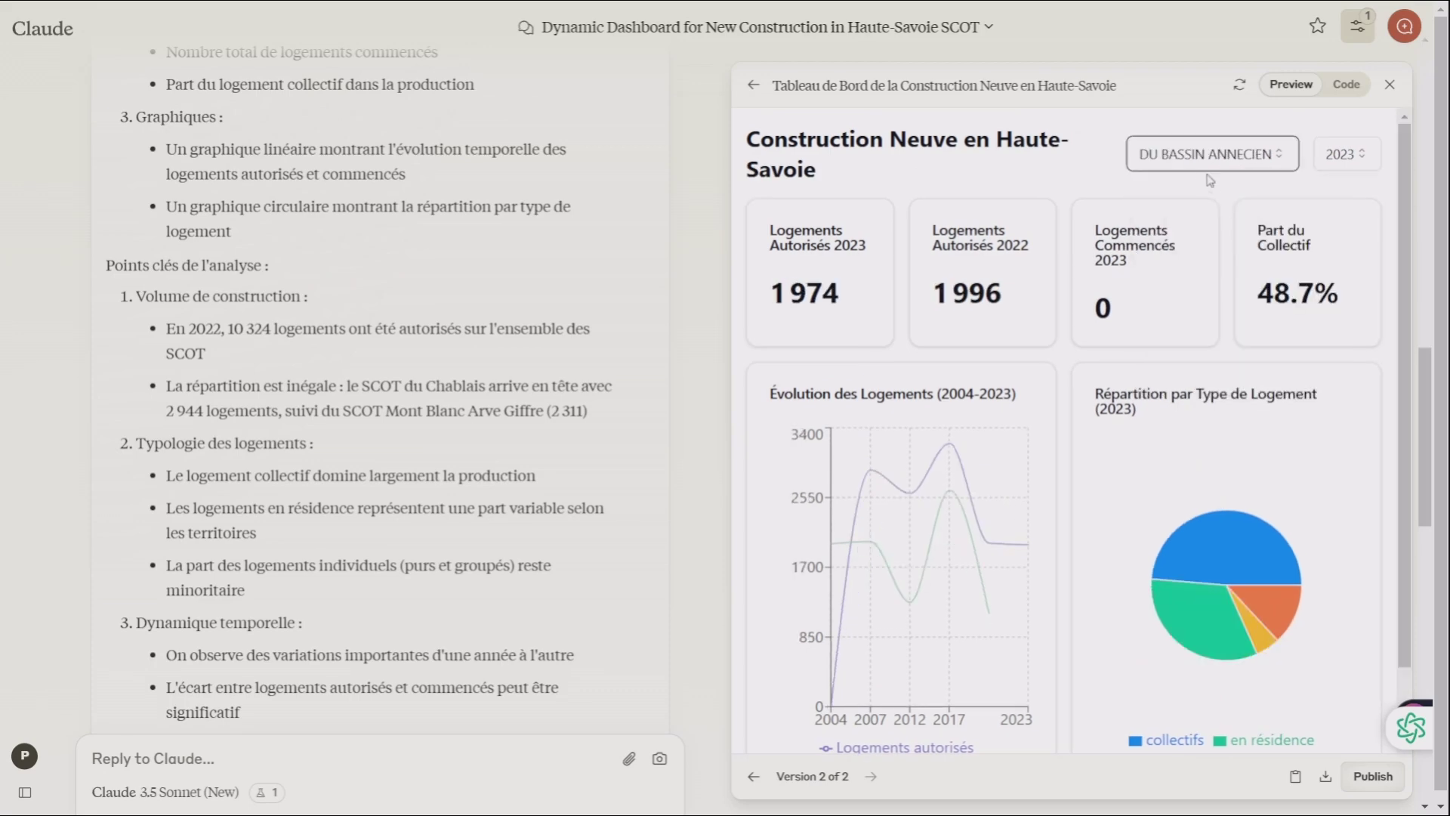
left_click(1198, 156)
left_click(1216, 281)
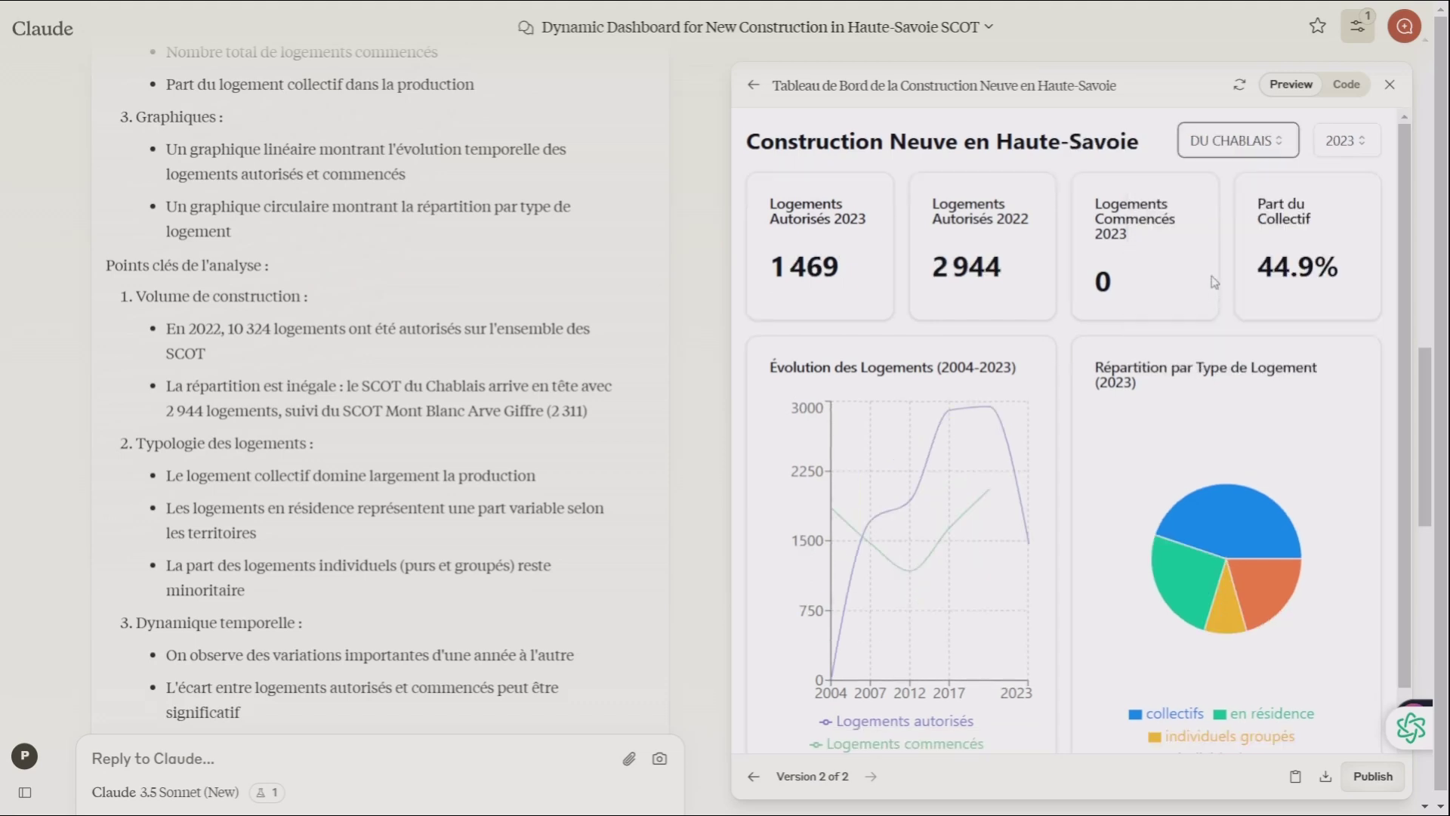
Step: Filter the construction dashboard by DU GENEVOIS, MONT BLANC ARVE GIFFRE and REGION D'ANNEMASSE in turn
left_click(1214, 151)
left_click(1239, 306)
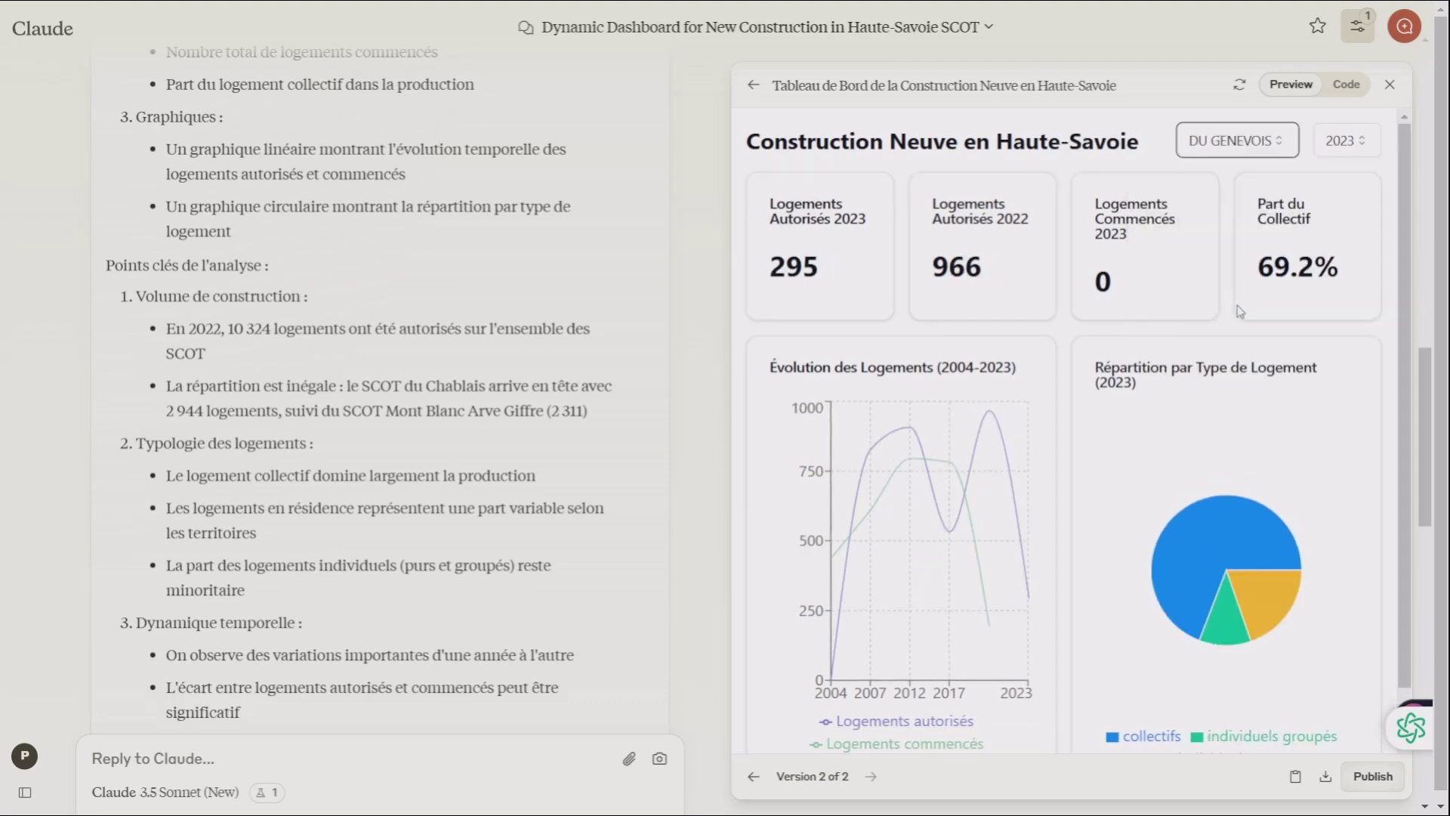
left_click(1218, 155)
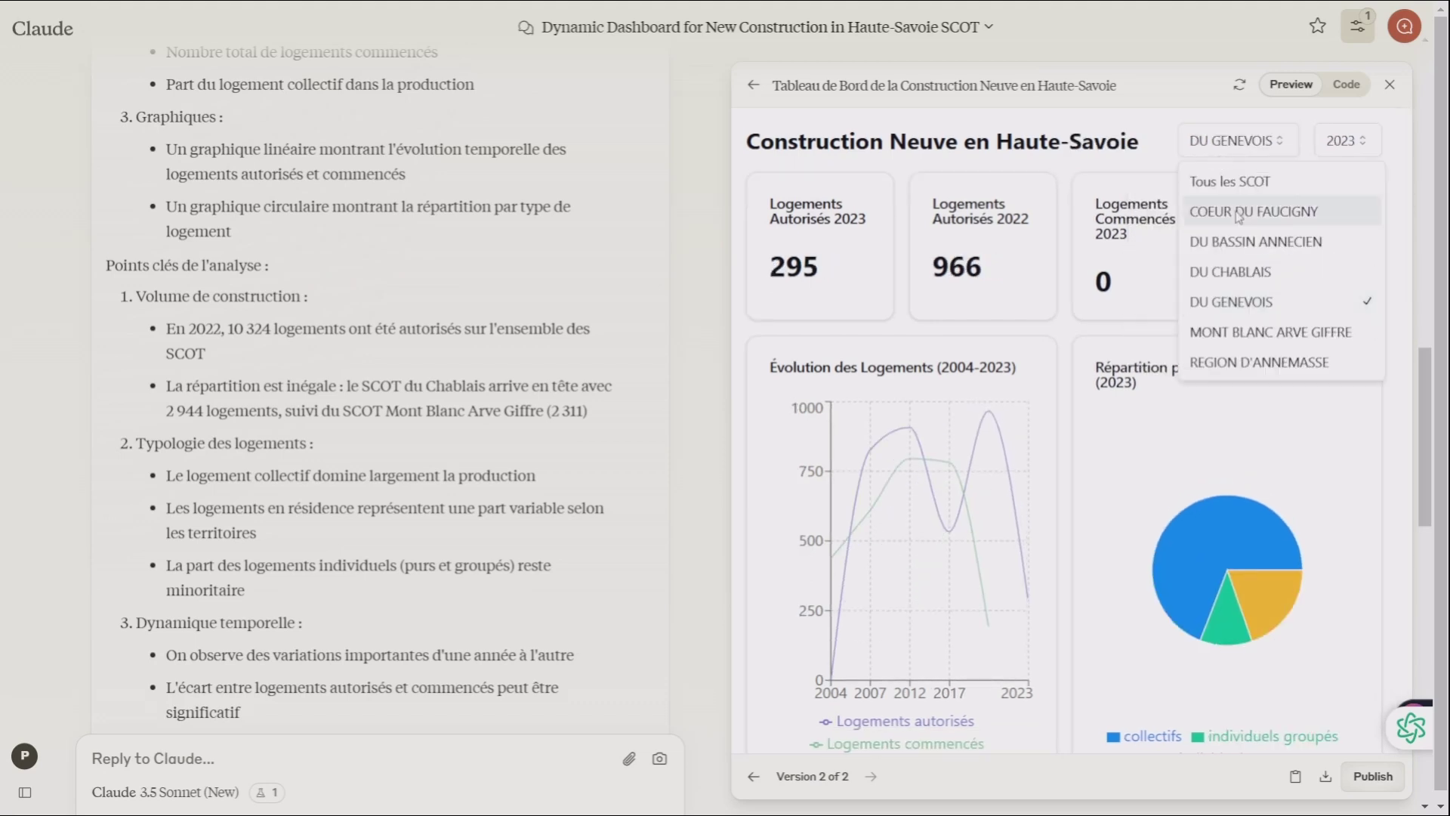
left_click(1264, 334)
left_click(1224, 154)
left_click(1231, 375)
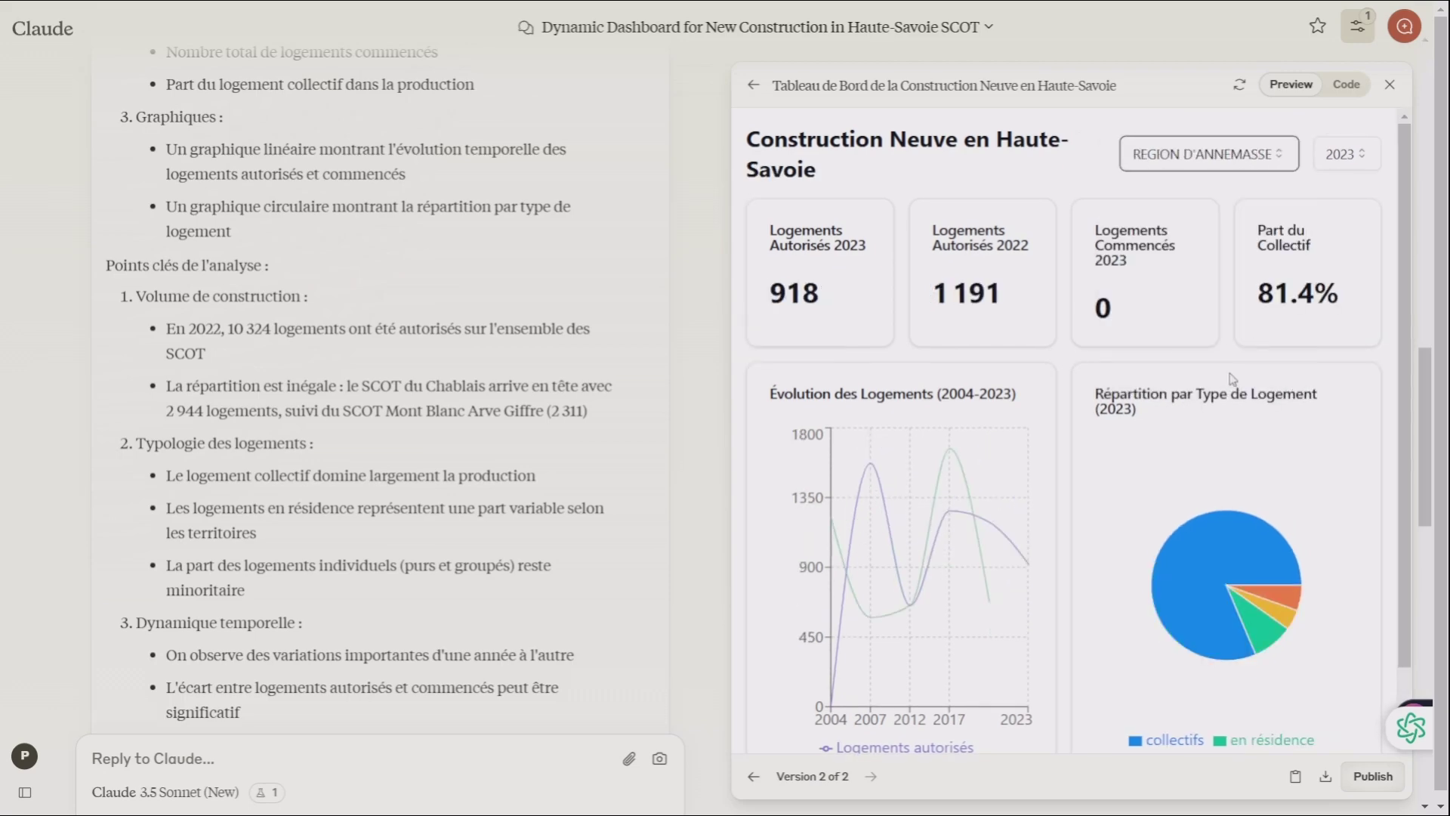
mouse_move(865, 443)
Step: Look through the construction dashboard's source code, and return to its rendered preview
left_click(1345, 86)
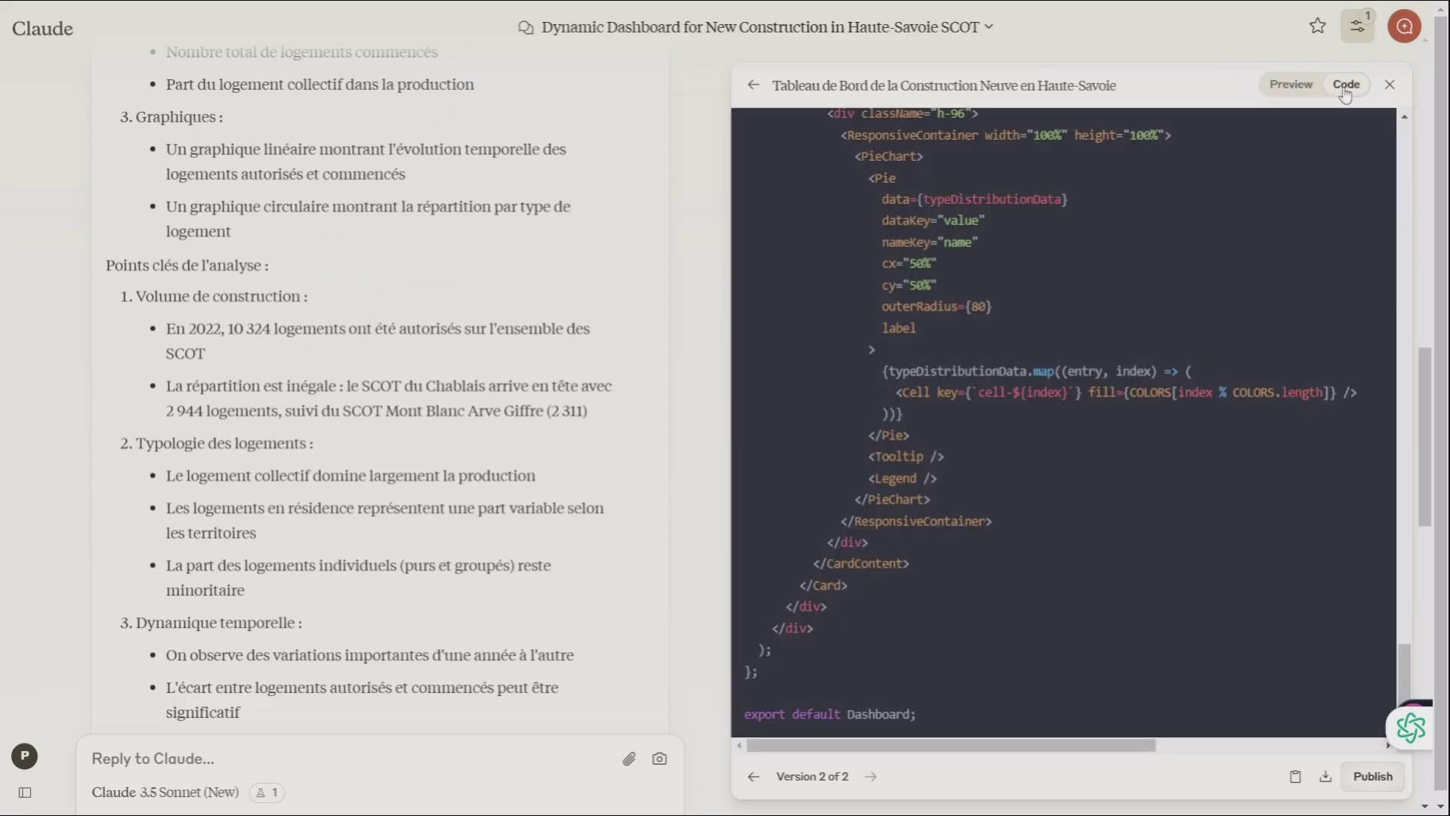
scroll(1198, 388, "up", 10)
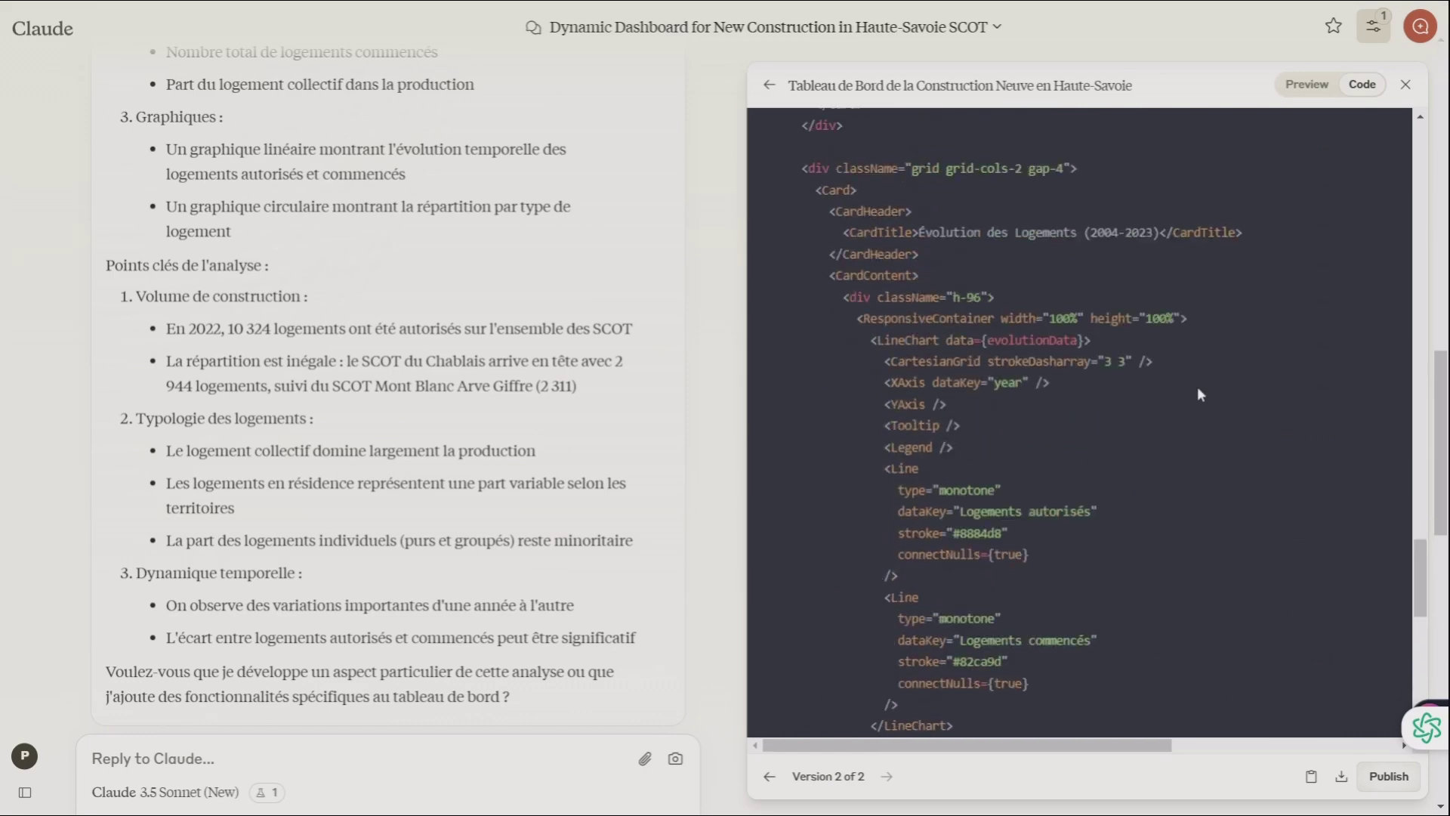
left_click(1295, 86)
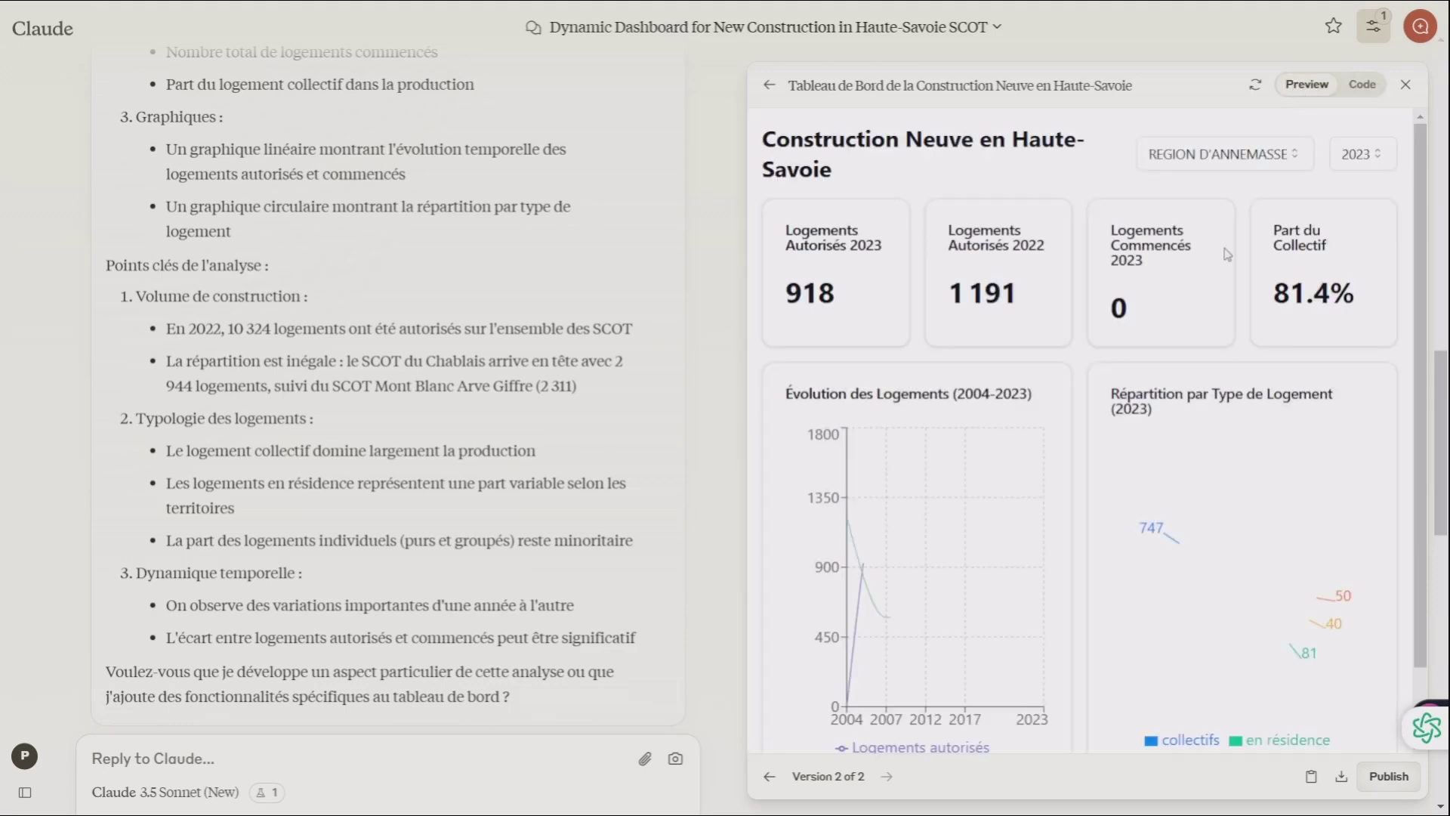